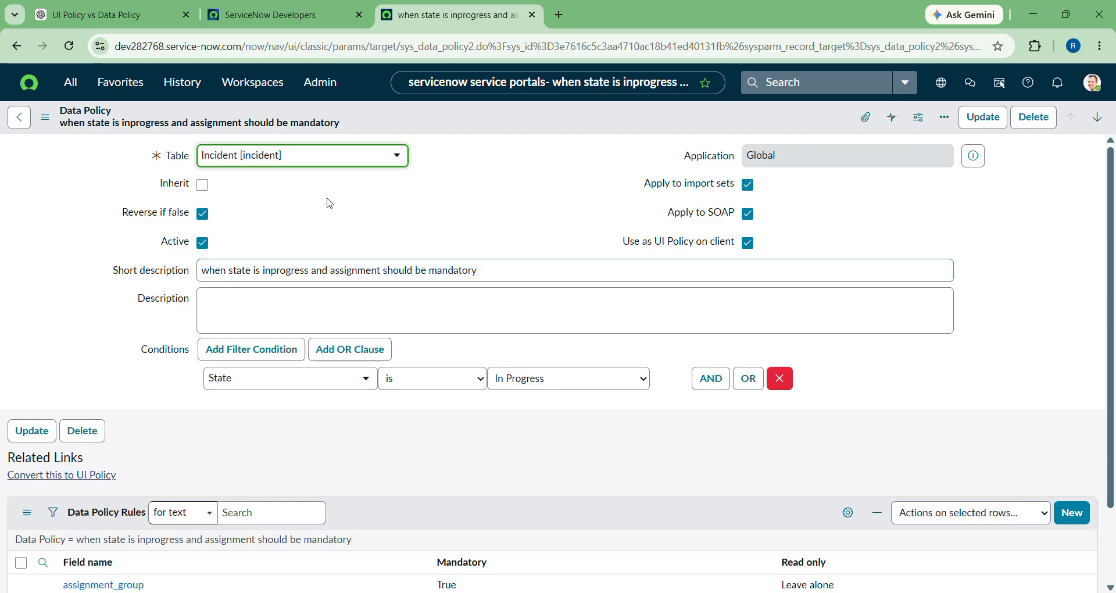
# Step: Review the incident data policy's table, checkbox options, short description, State condition and the assignment_group data policy rule
pyautogui.hscroll(-2, 328, 202)
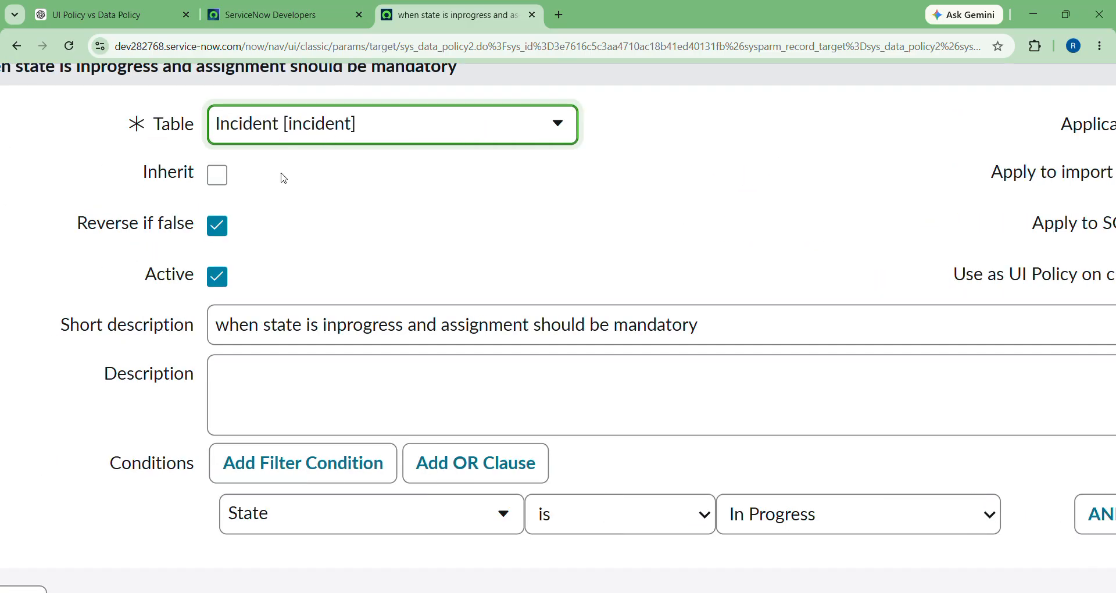
pyautogui.scroll(-5, 318, 208)
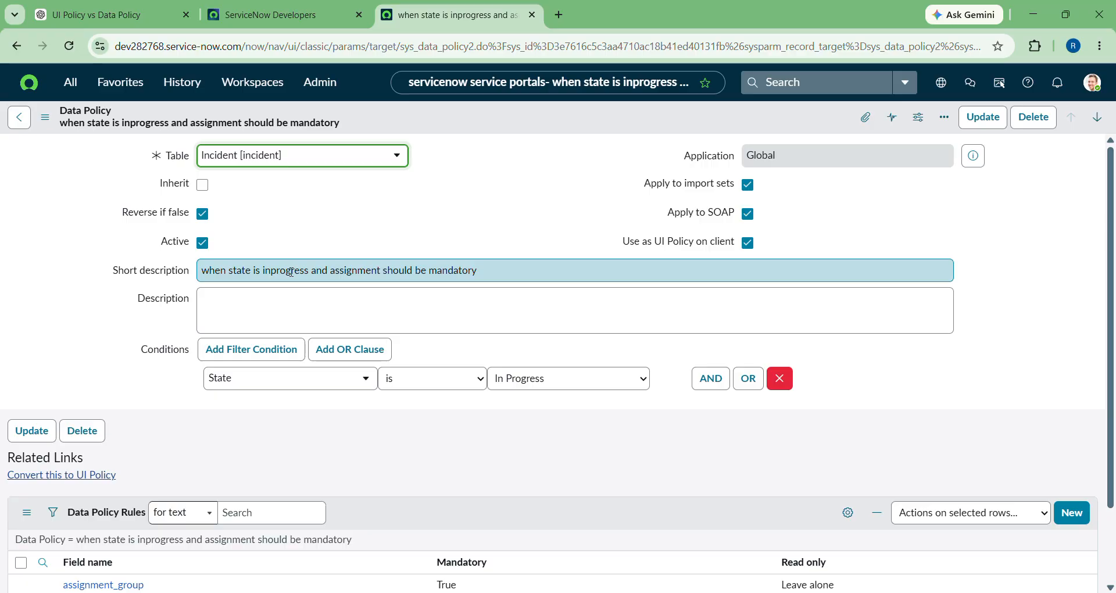
pyautogui.scroll(4, 642, 208)
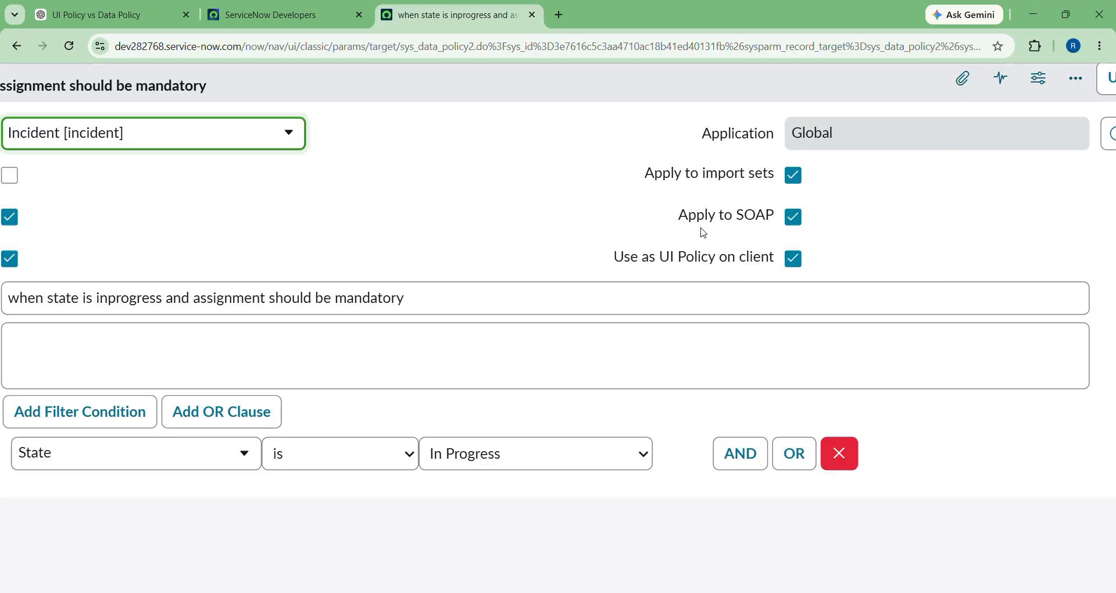
pyautogui.scroll(-4, 444, 204)
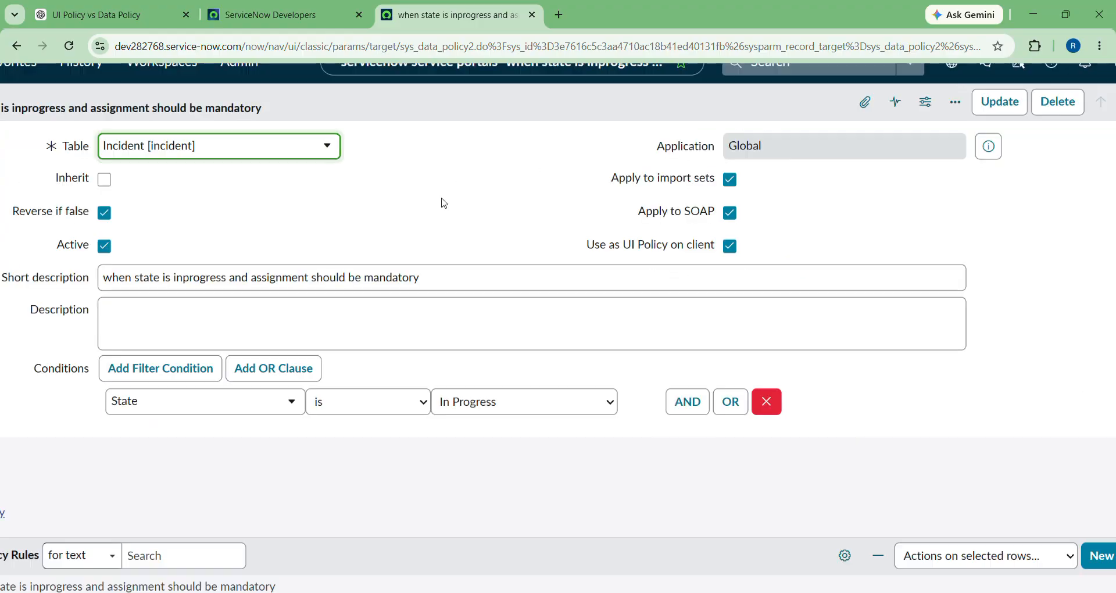
pyautogui.scroll(4, 134, 434)
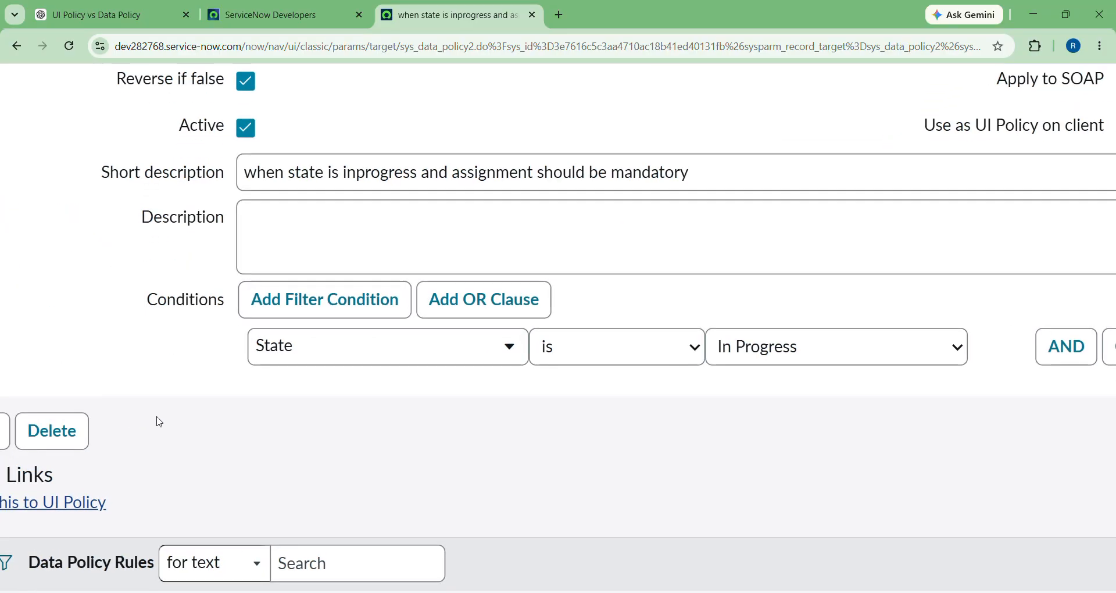
pyautogui.scroll(-4, 796, 368)
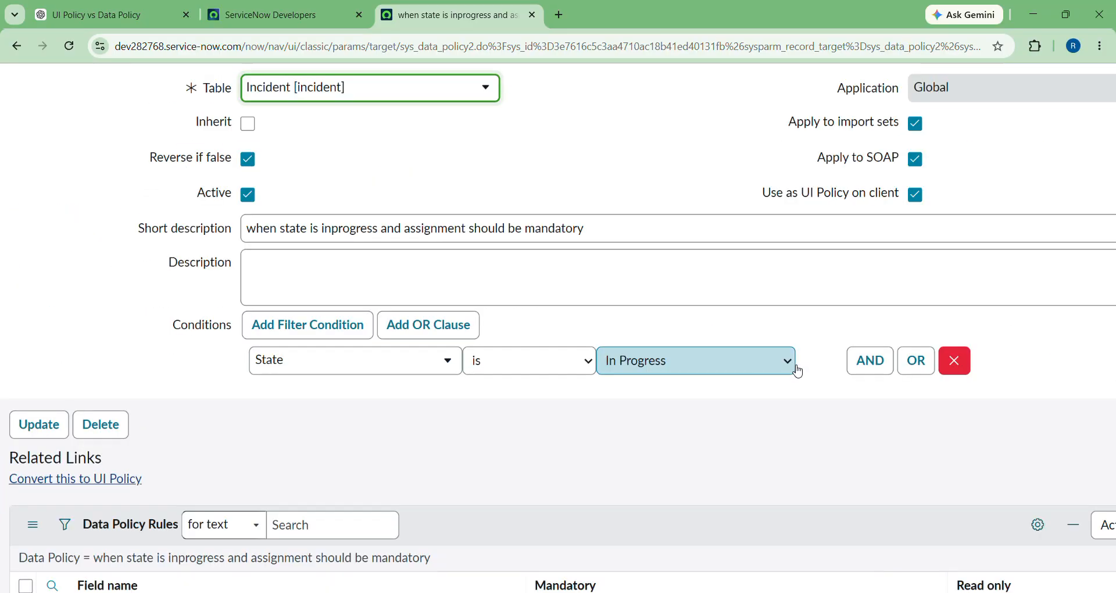
pyautogui.scroll(2, 317, 402)
pyautogui.scroll(1, 316, 407)
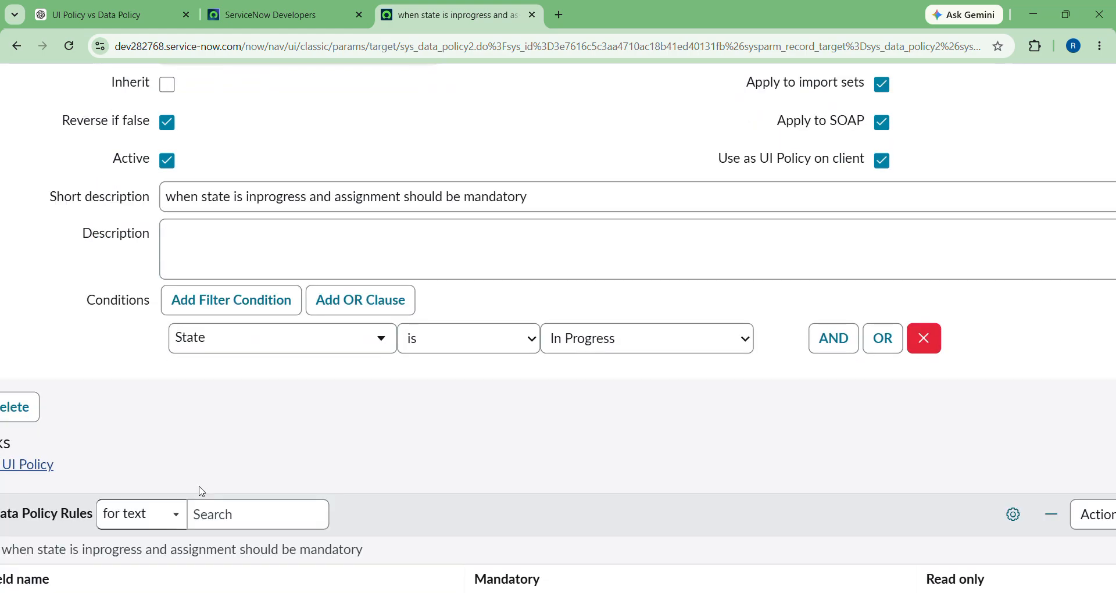
pyautogui.scroll(-2, 199, 491)
pyautogui.hscroll(-3, 252, 461)
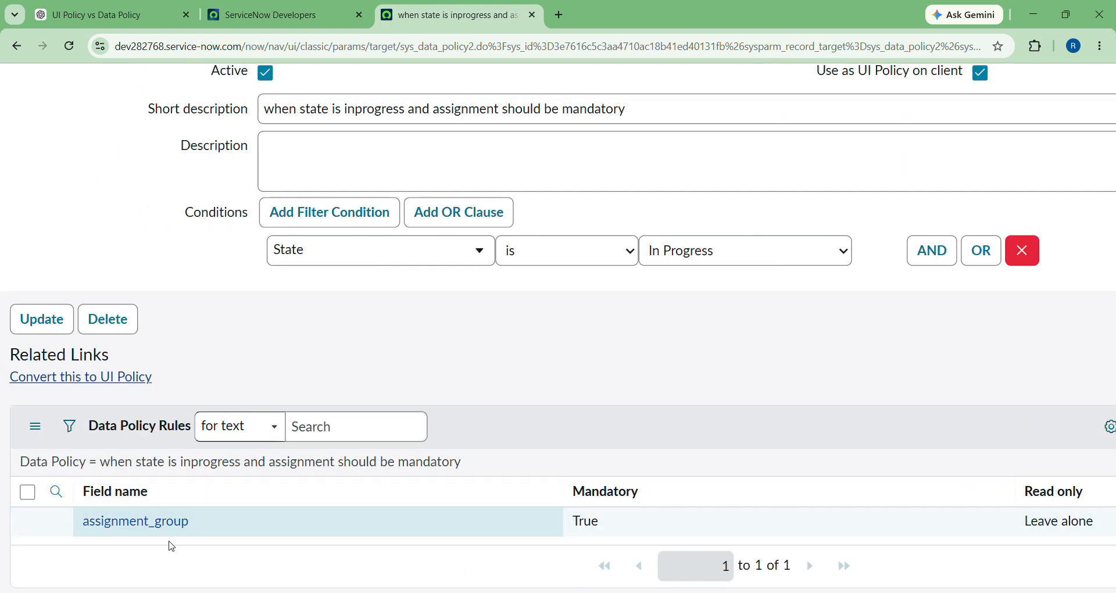
pyautogui.hscroll(5, 717, 511)
pyautogui.hscroll(-5, 717, 511)
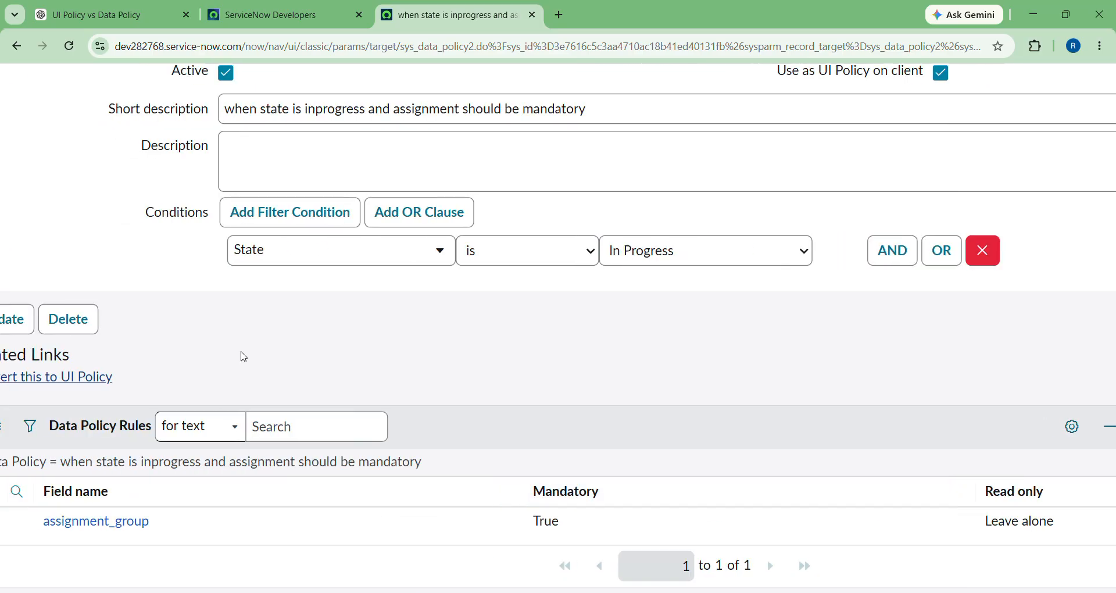
pyautogui.scroll(-1, 17, 375)
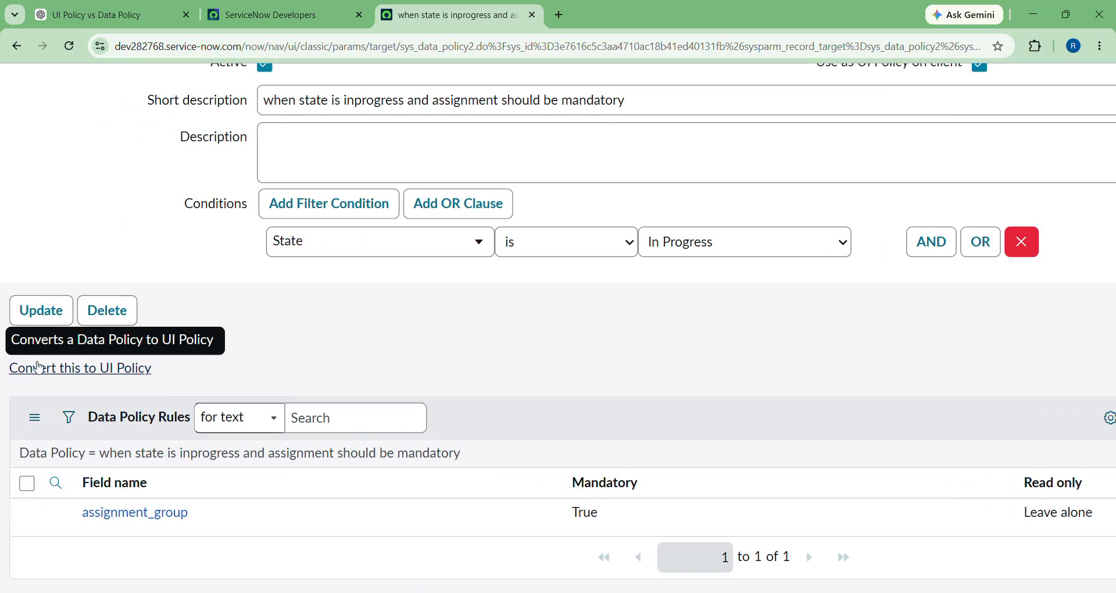
# Step: Convert the data policy "when state is inprogress and assignment should be mandatory" to a UI policy
pyautogui.scroll(5, 302, 251)
pyautogui.hscroll(-4, 133, 309)
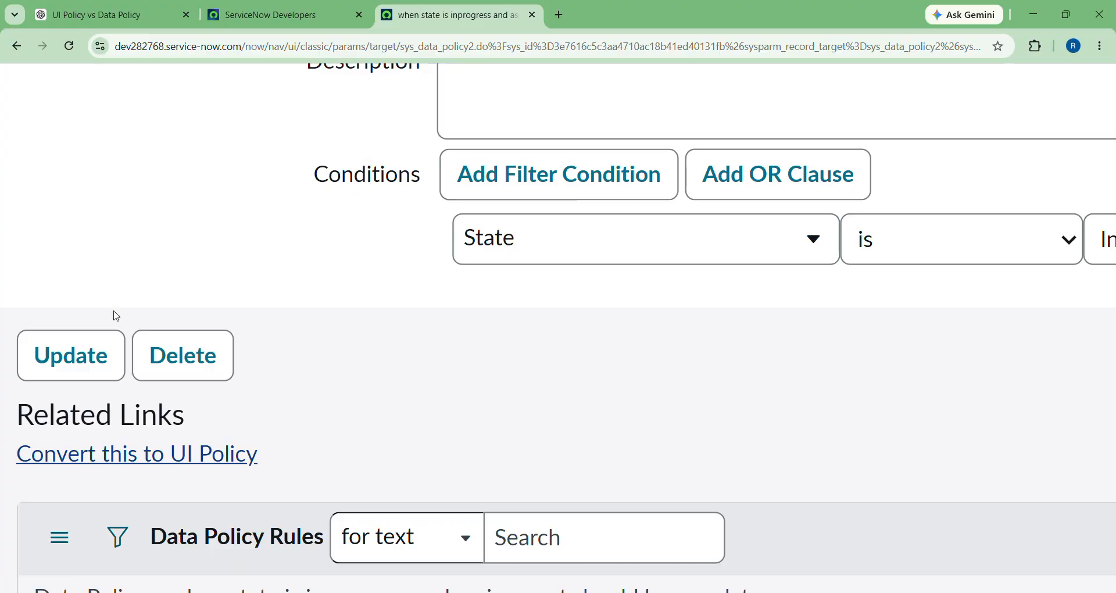
pyautogui.click(173, 466)
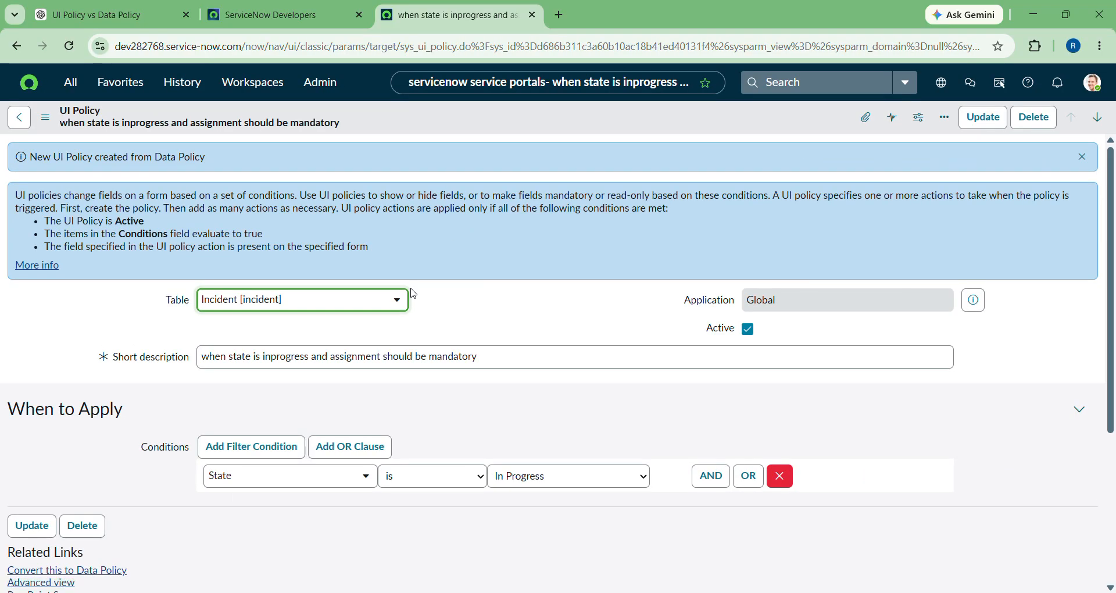
# Step: Review the new UI policy's creation notice, table, short description, Active setting and State condition
pyautogui.scroll(5, 53, 133)
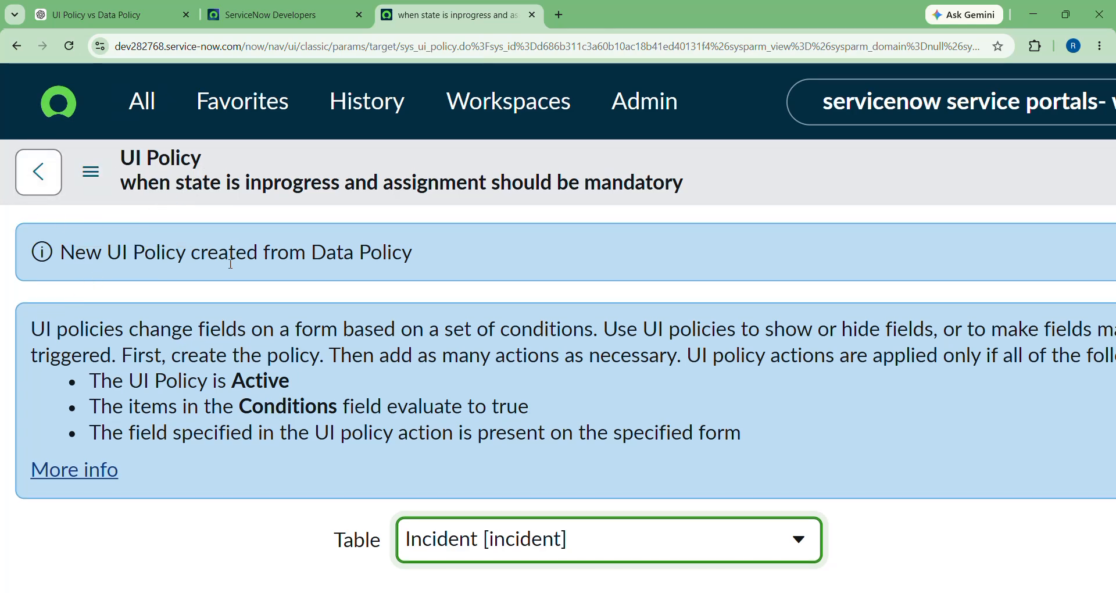
pyautogui.scroll(1, 381, 254)
pyautogui.scroll(2, 381, 254)
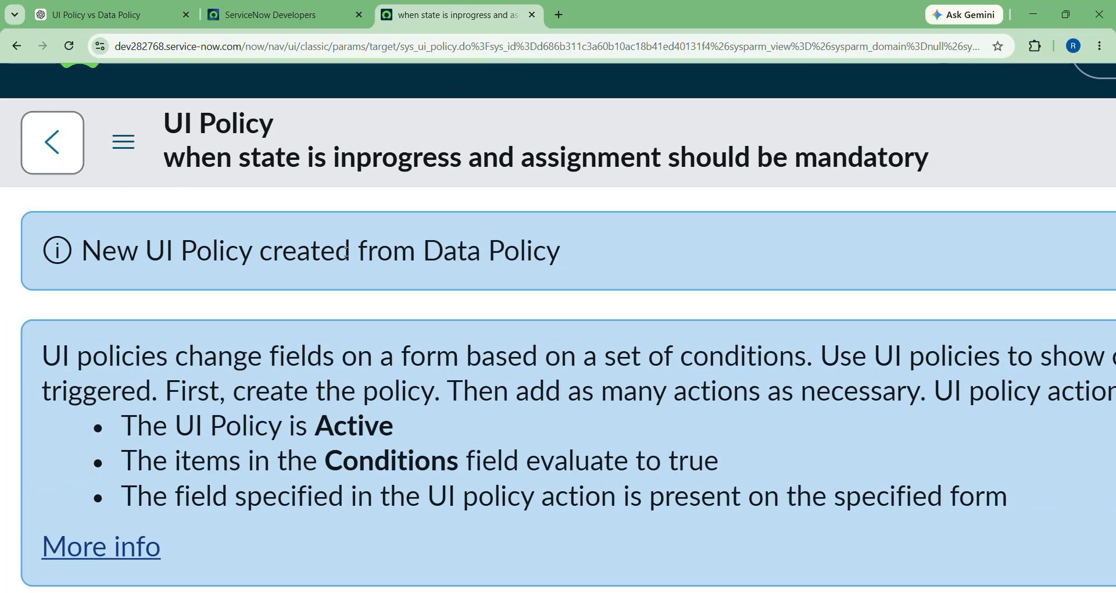
pyautogui.scroll(-3, 346, 251)
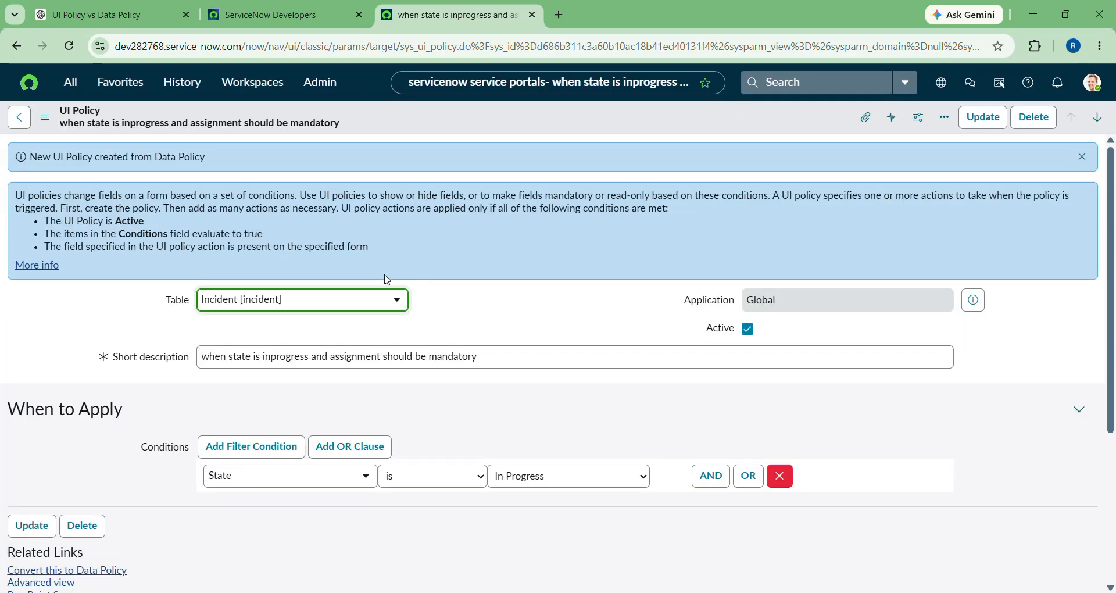
pyautogui.scroll(-4, 558, 423)
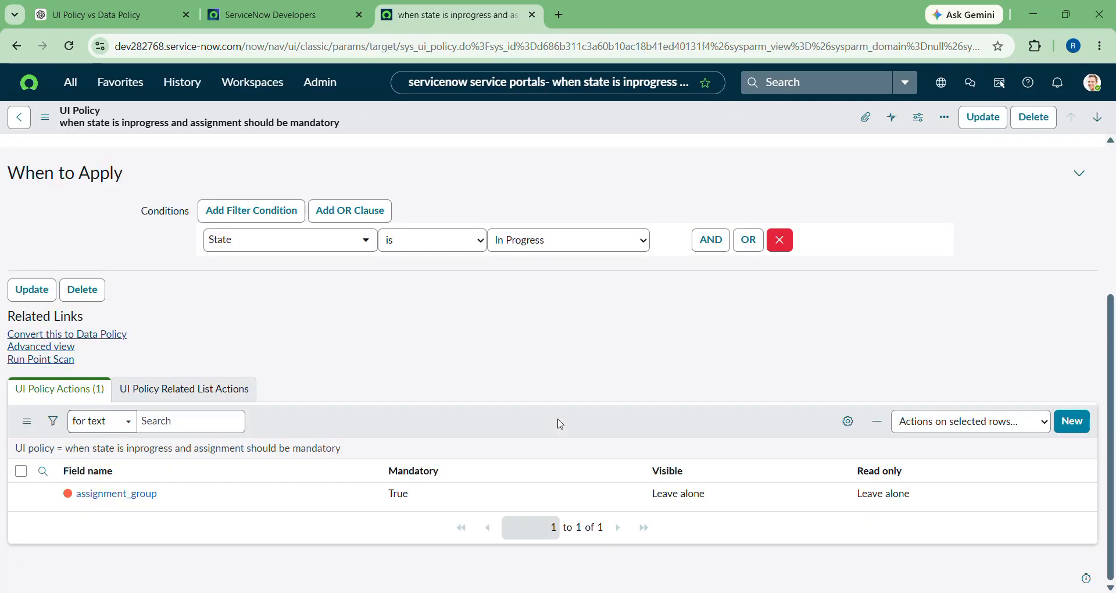
pyautogui.scroll(4, 267, 312)
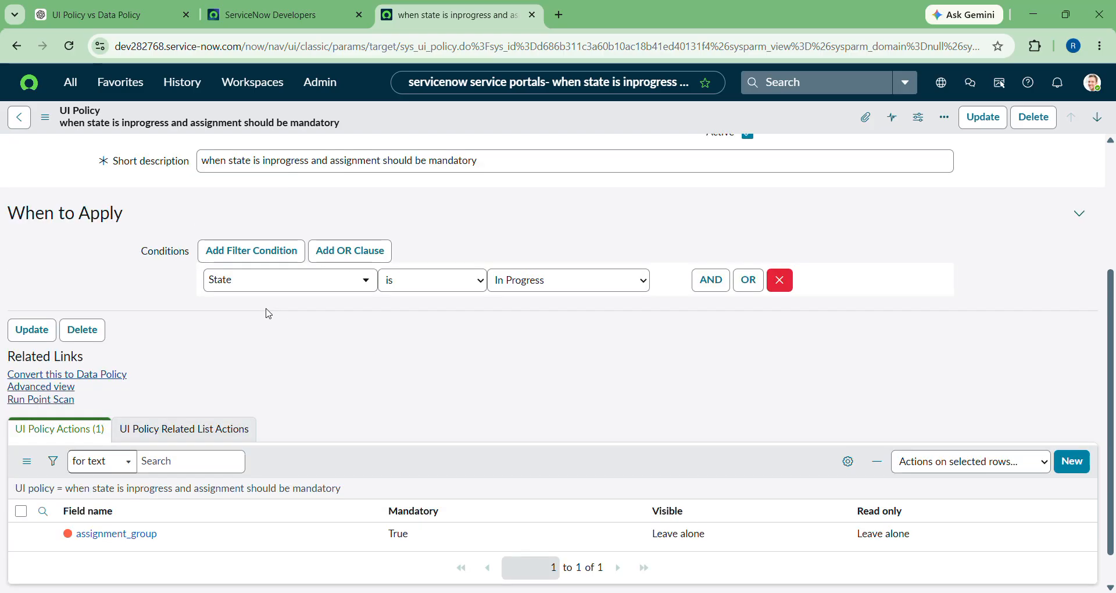
pyautogui.scroll(-4, 269, 313)
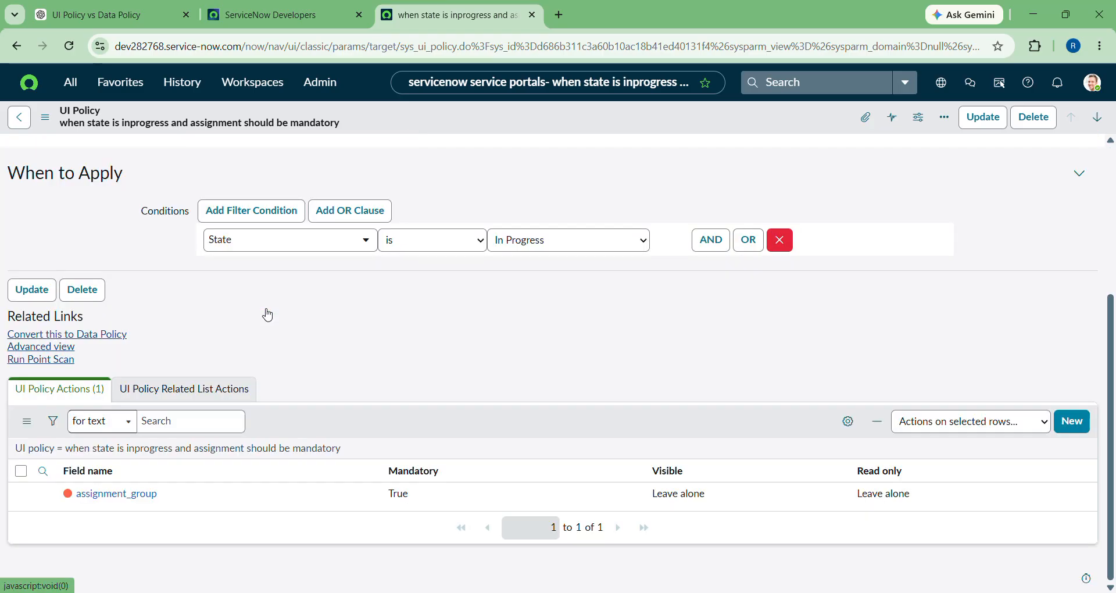
pyautogui.scroll(4, 269, 315)
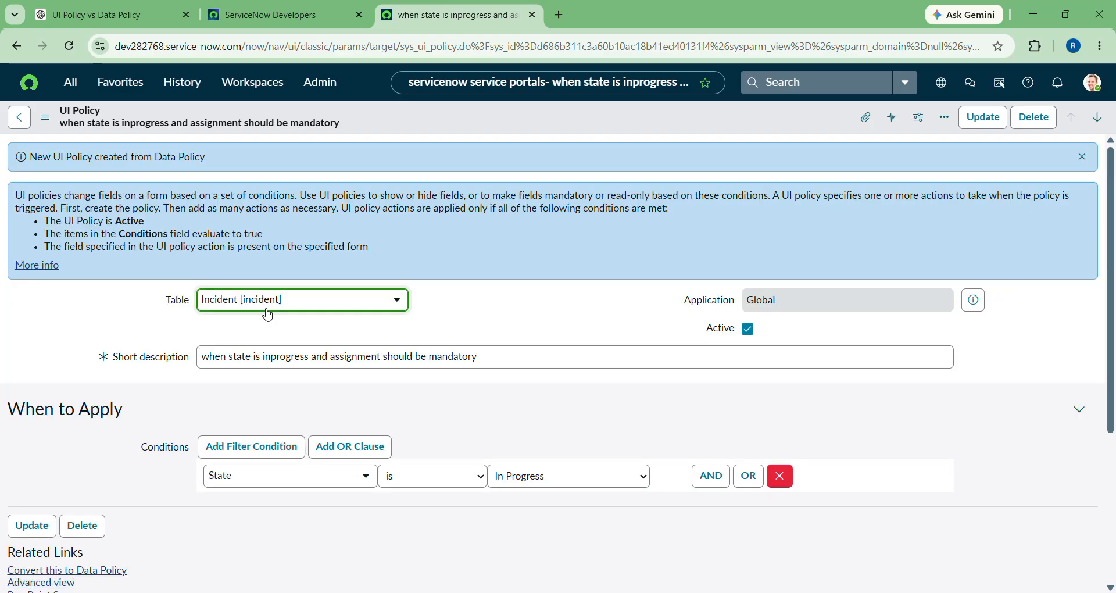
pyautogui.scroll(-2, 267, 315)
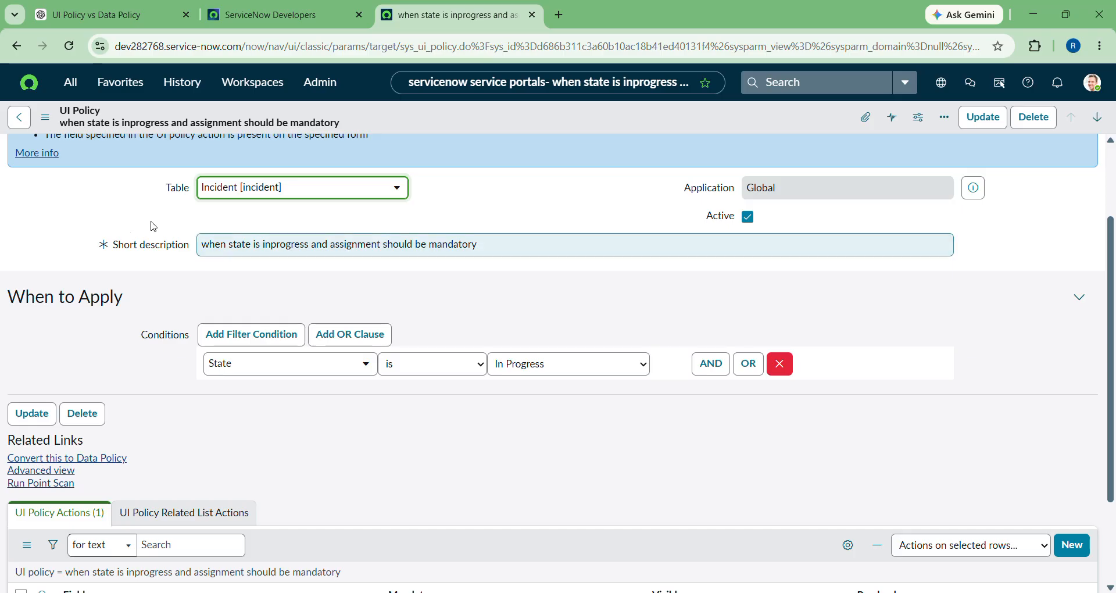
pyautogui.scroll(3, 154, 219)
pyautogui.scroll(1, 157, 224)
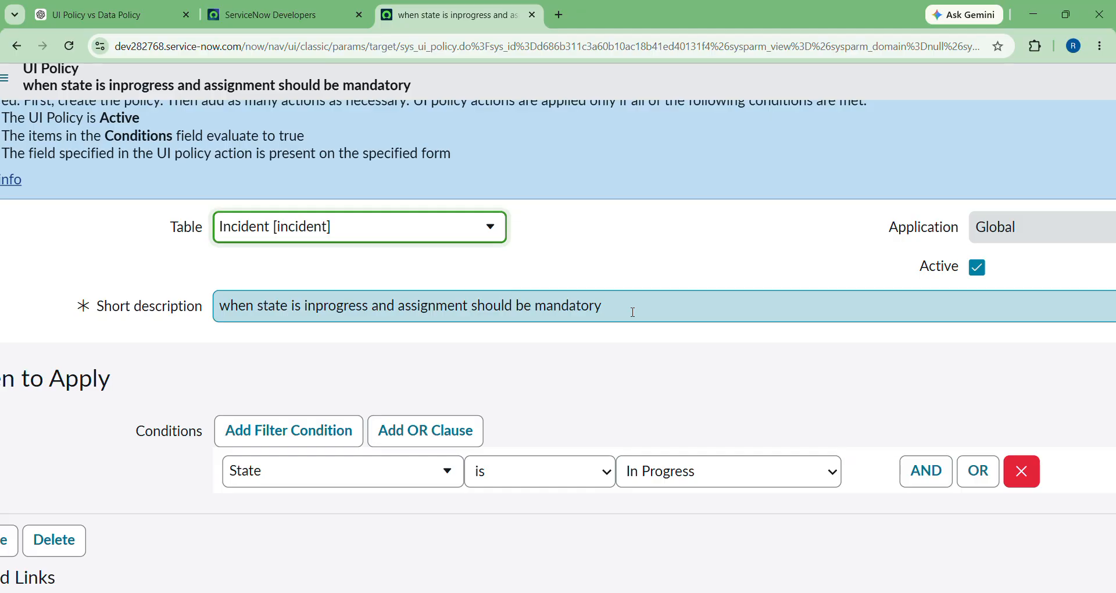
pyautogui.scroll(-2, 287, 311)
pyautogui.hscroll(-1, 294, 314)
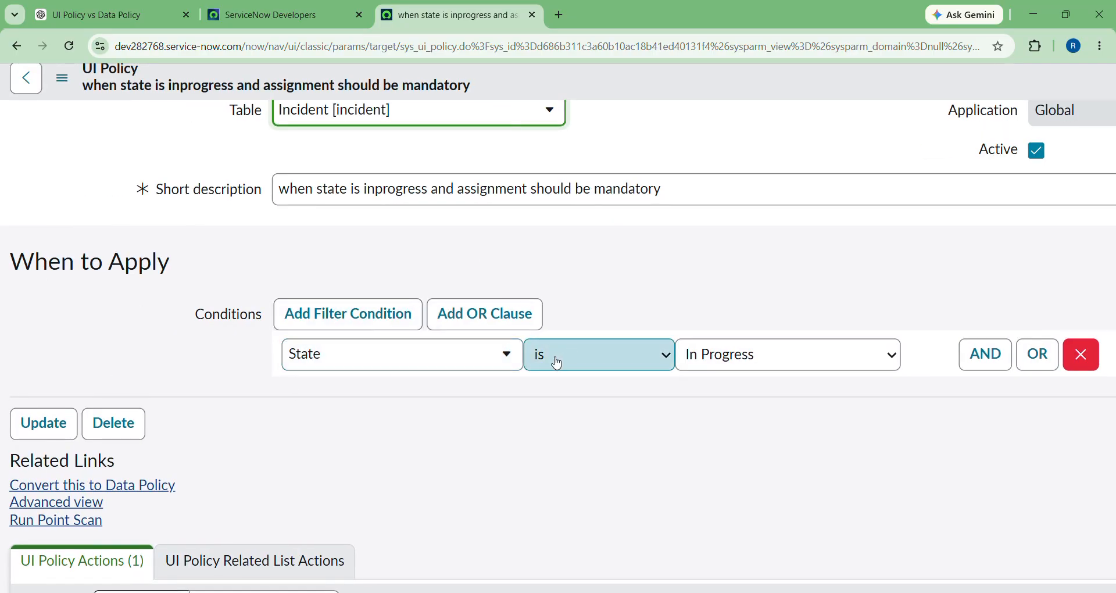
pyautogui.hscroll(5, 774, 386)
pyautogui.scroll(4, 630, 238)
pyautogui.scroll(-4, 556, 227)
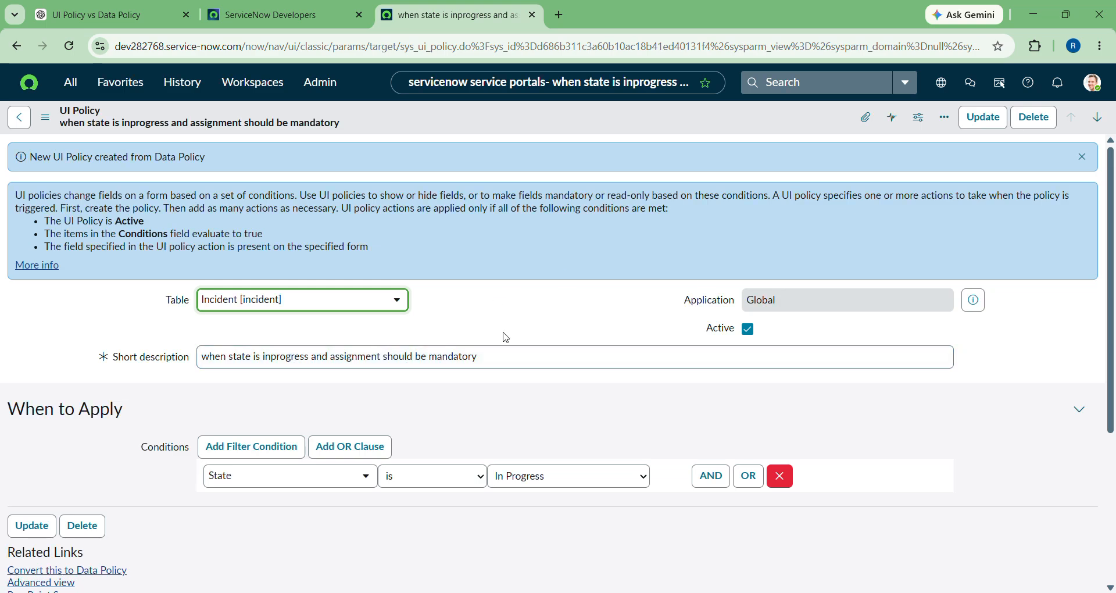
# Step: Examine the Mandatory, Visible and Read only settings of the assignment_group UI policy action
pyautogui.scroll(-4, 406, 403)
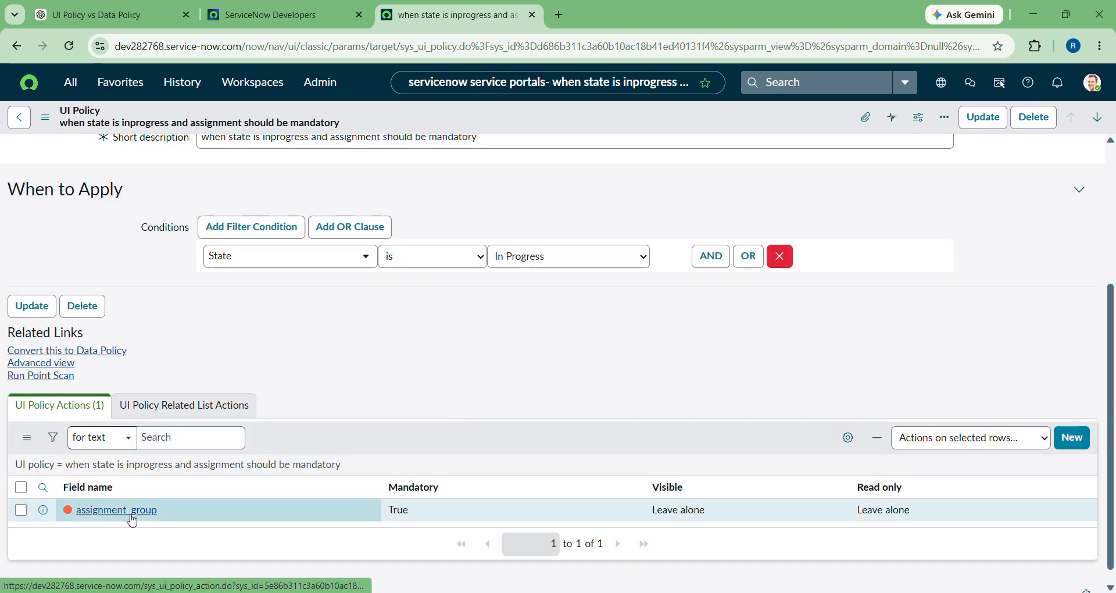
pyautogui.scroll(2, 132, 518)
pyautogui.scroll(3, 132, 519)
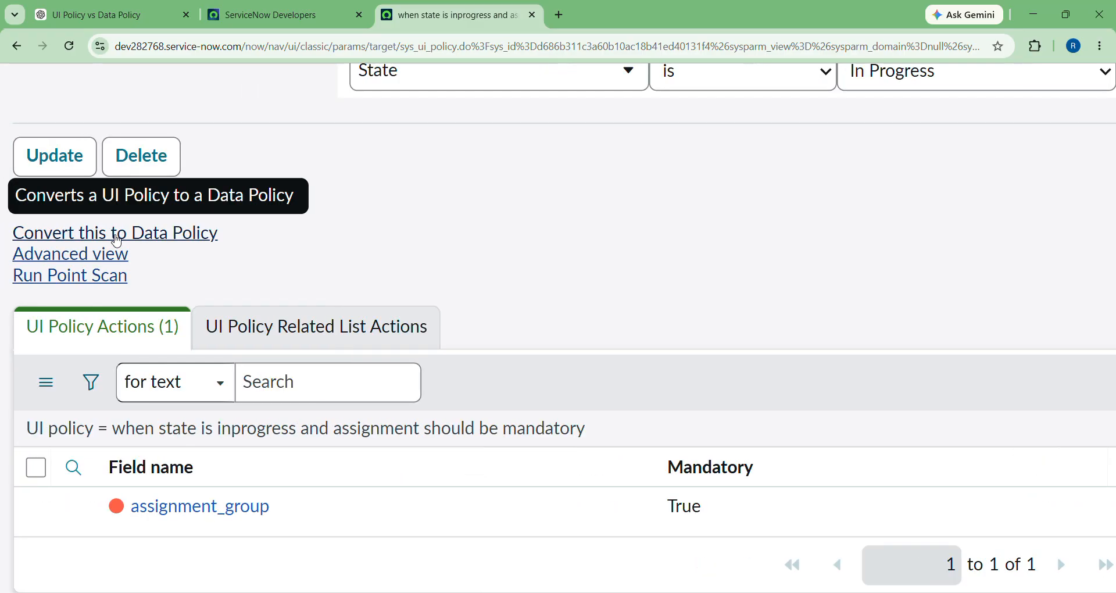
pyautogui.hscroll(3, 545, 488)
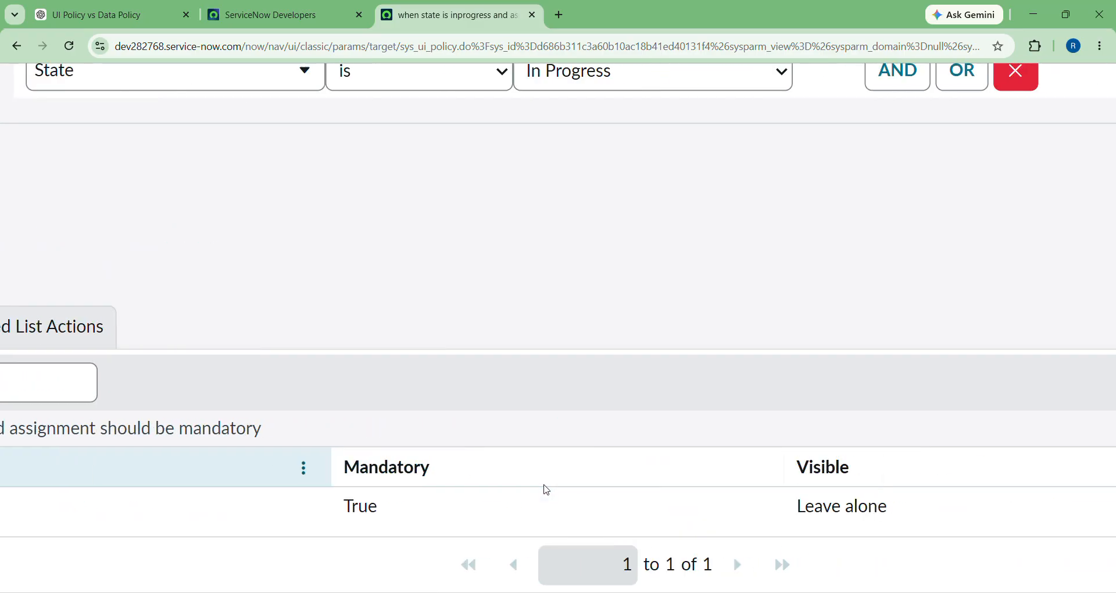
pyautogui.hscroll(5, 738, 488)
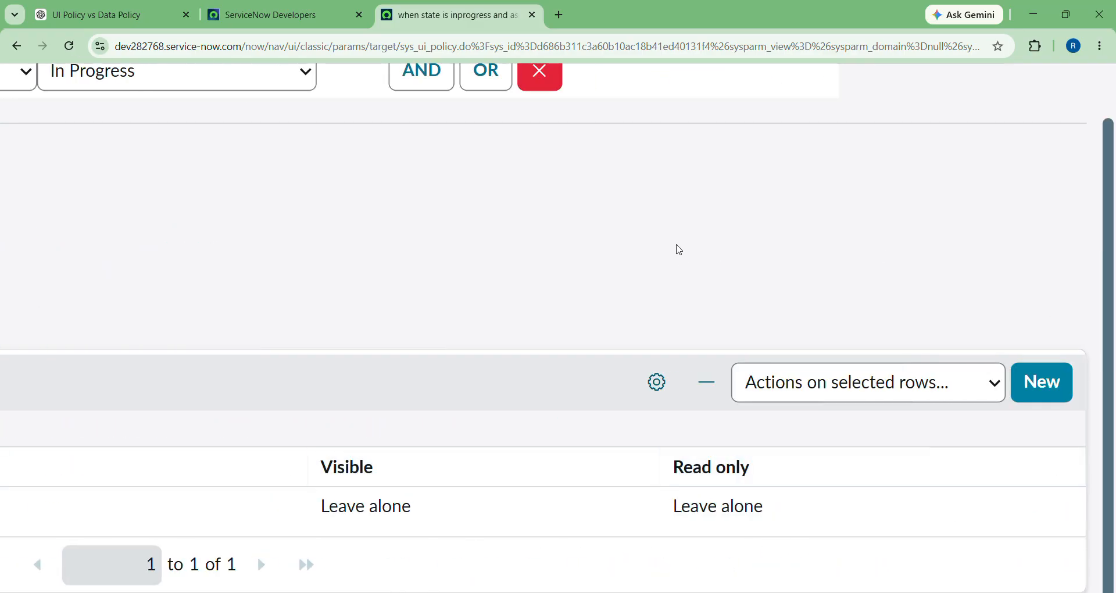
pyautogui.scroll(-2, 368, 211)
pyautogui.scroll(-1, 367, 211)
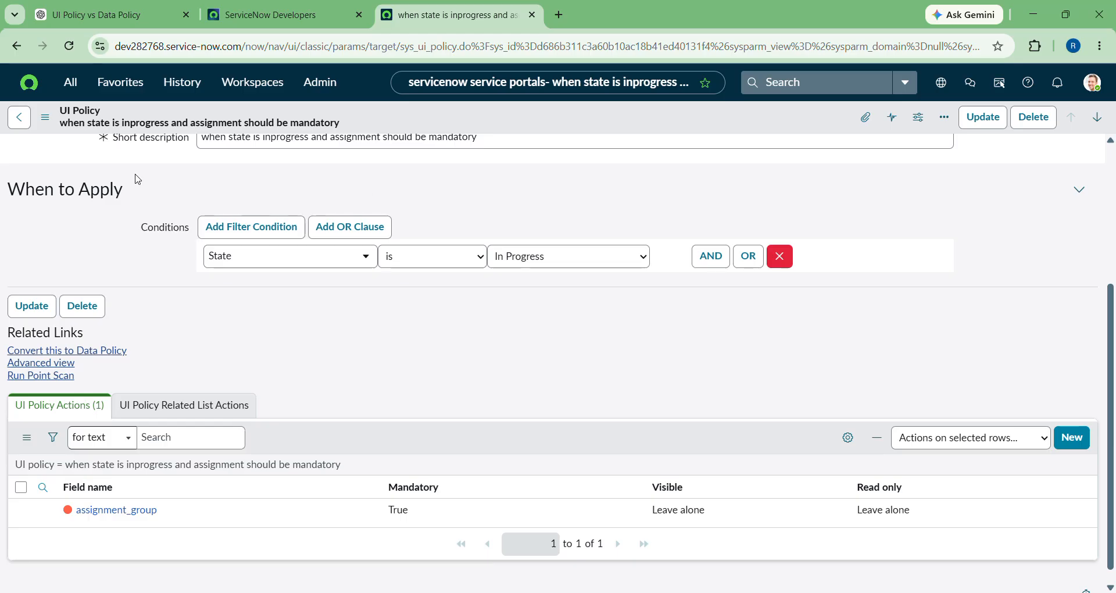
# Step: Switch the UI policy form to the advanced view
pyautogui.scroll(1, 73, 326)
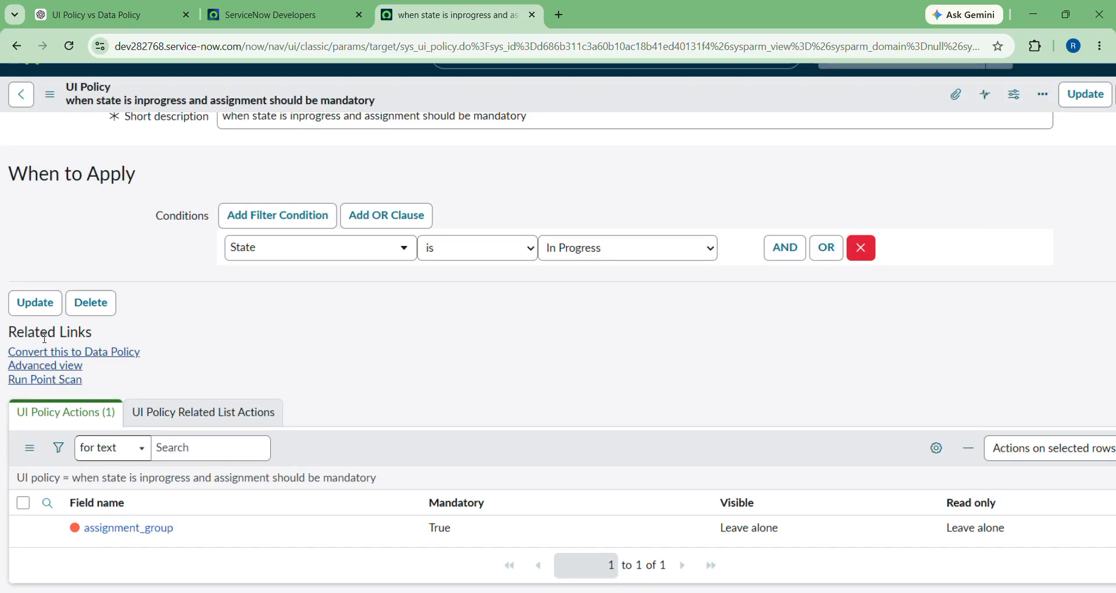
pyautogui.scroll(3, 44, 338)
pyautogui.scroll(2, 44, 338)
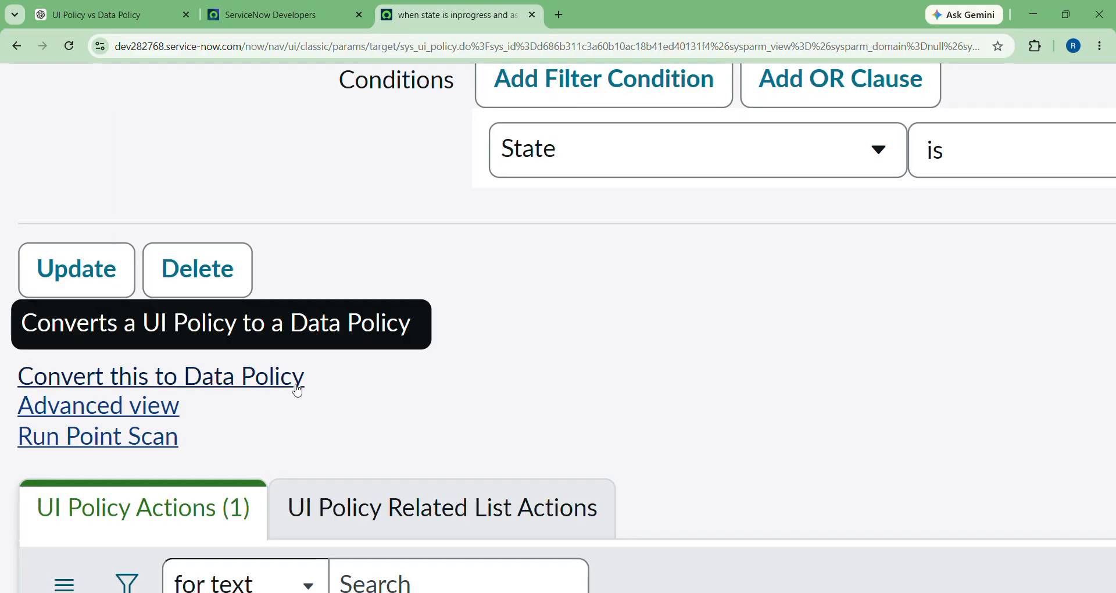
pyautogui.click(96, 410)
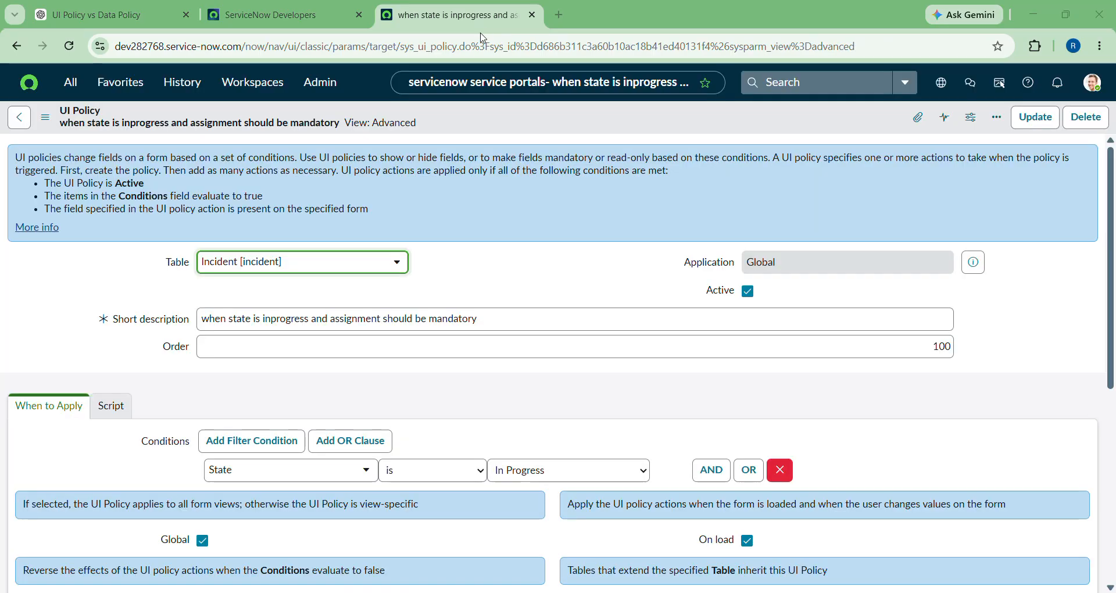
# Step: Review the Global, Reverse if false, On load and Inherit settings in the UI policy's advanced view
pyautogui.scroll(3, 360, 145)
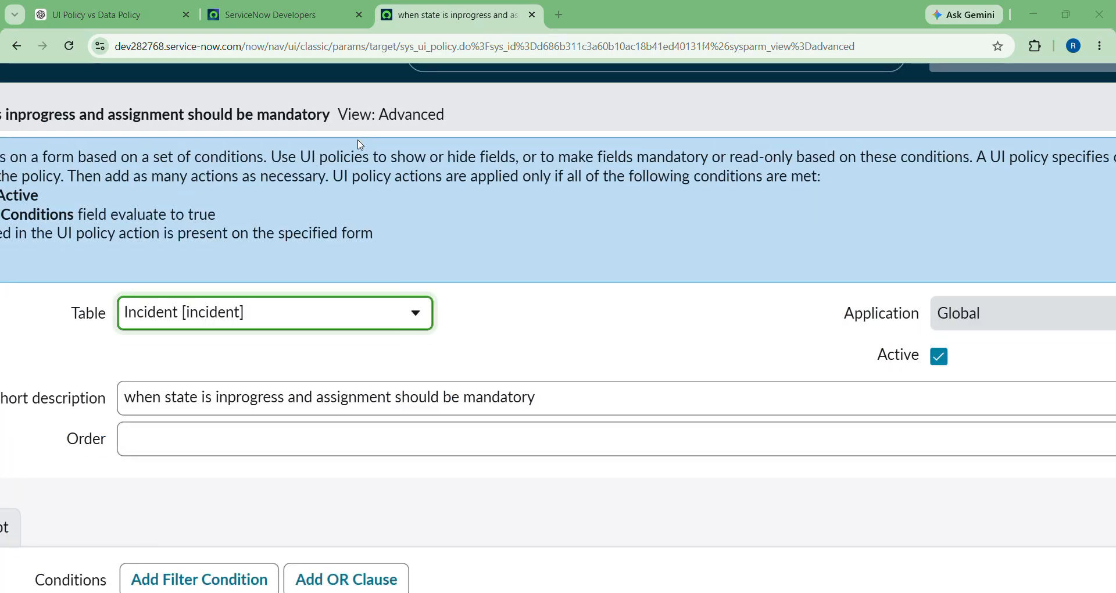
pyautogui.scroll(-3, 361, 145)
pyautogui.scroll(-5, 710, 316)
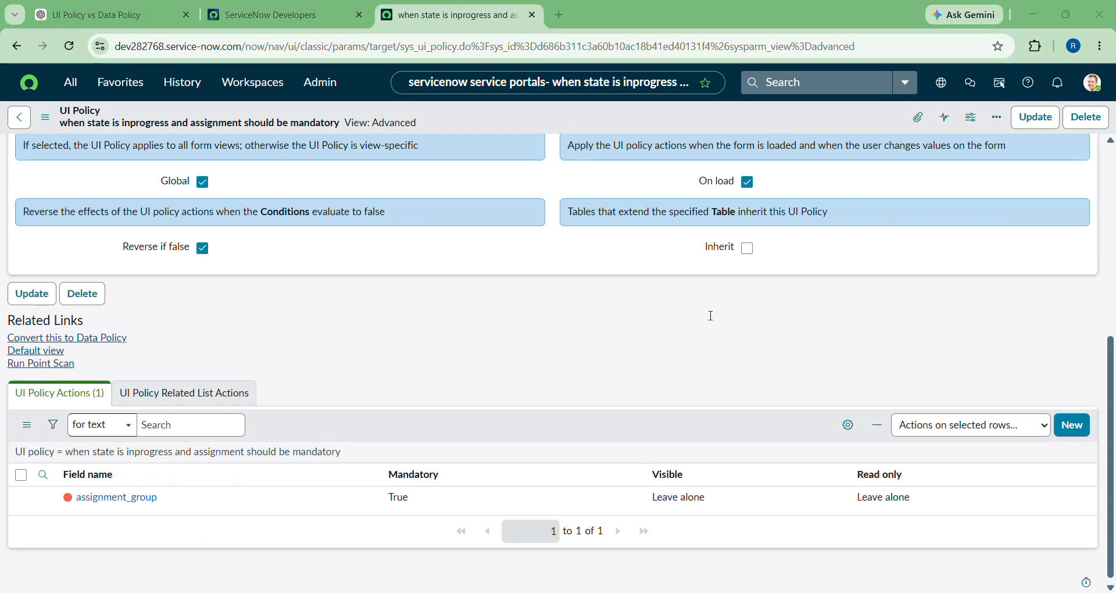
pyautogui.scroll(1, 710, 315)
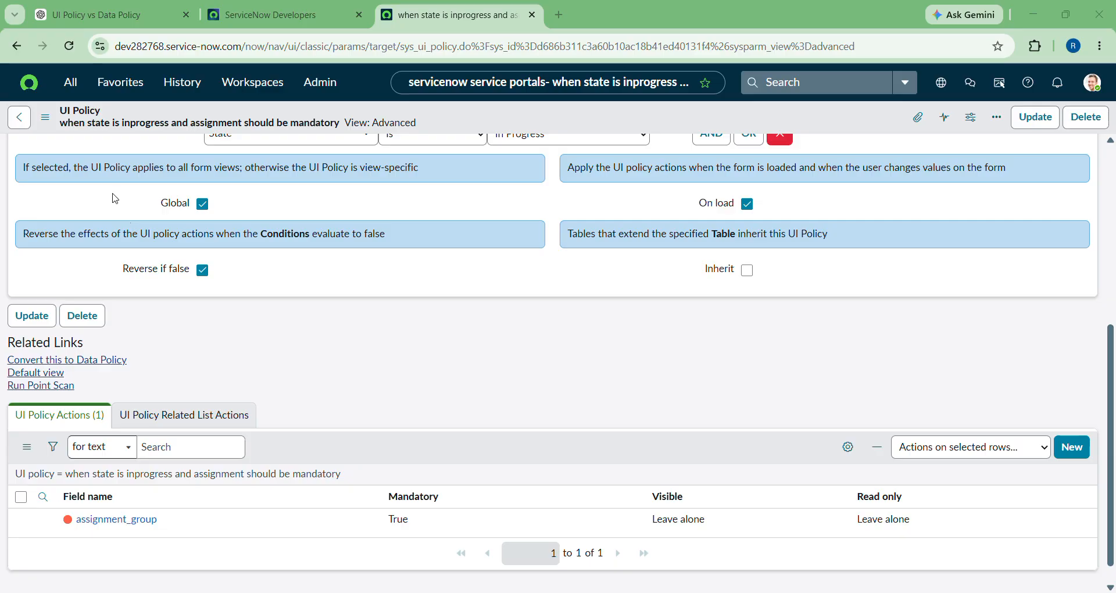
pyautogui.scroll(2, 115, 200)
pyautogui.scroll(2, 115, 200)
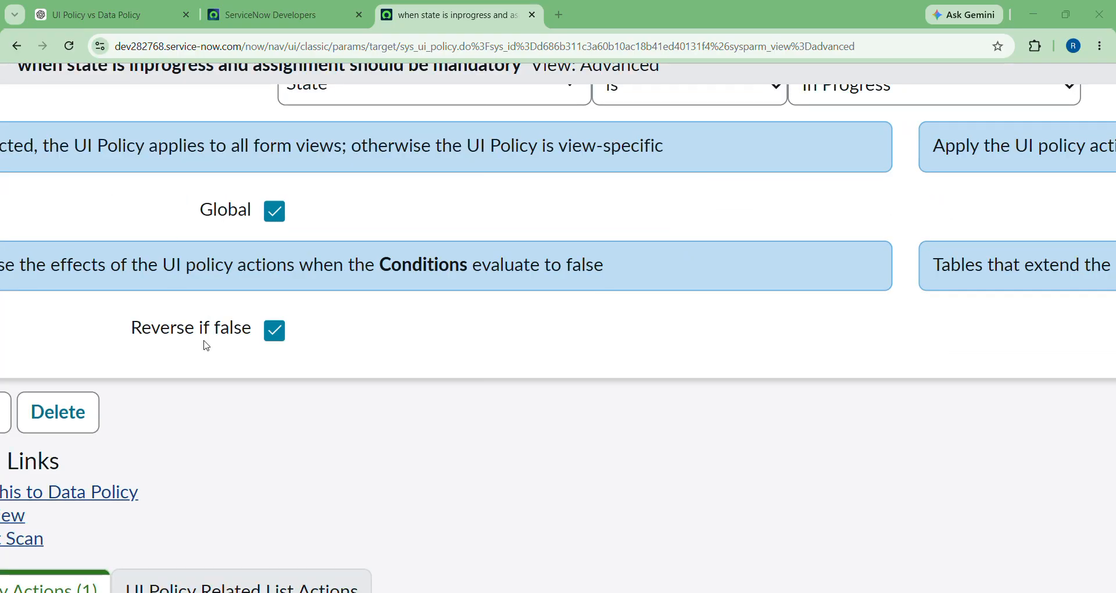
pyautogui.hscroll(8, 546, 302)
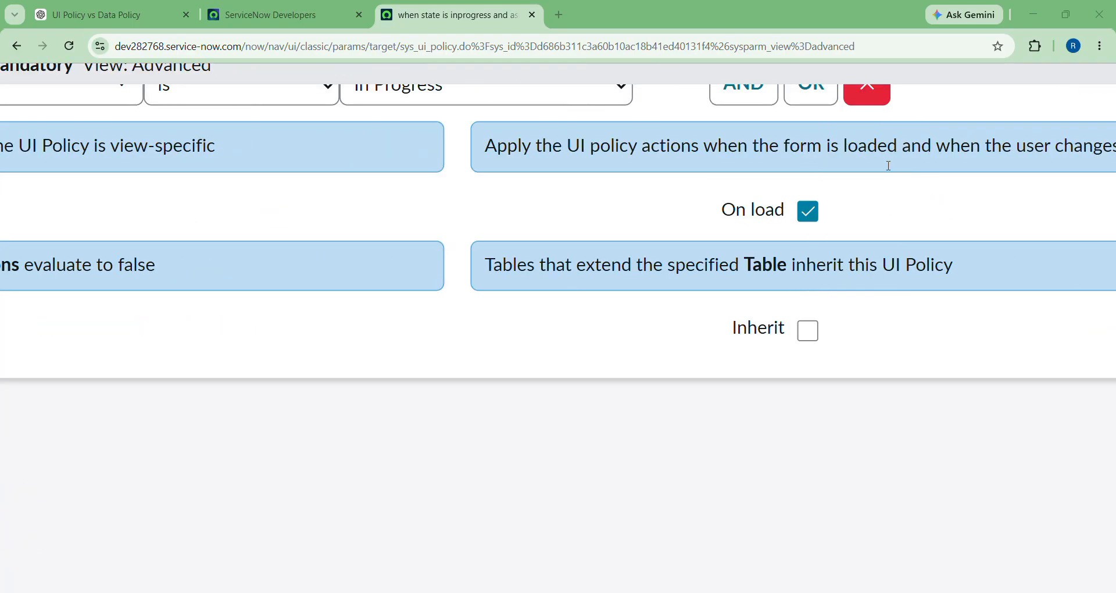
pyautogui.scroll(-4, 967, 146)
pyautogui.scroll(-1, 373, 448)
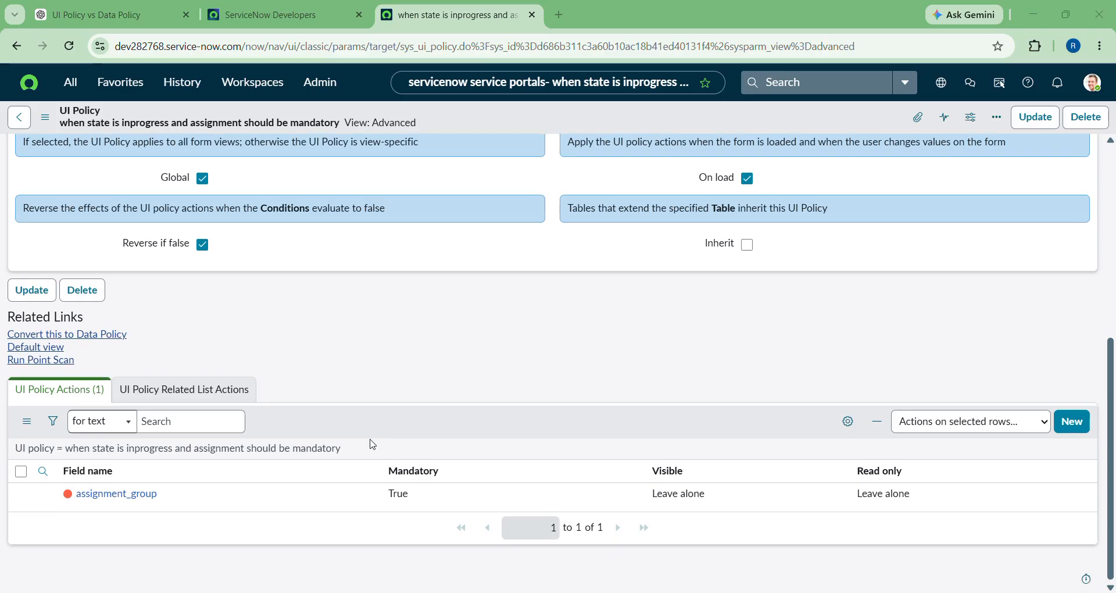
pyautogui.scroll(1, 603, 303)
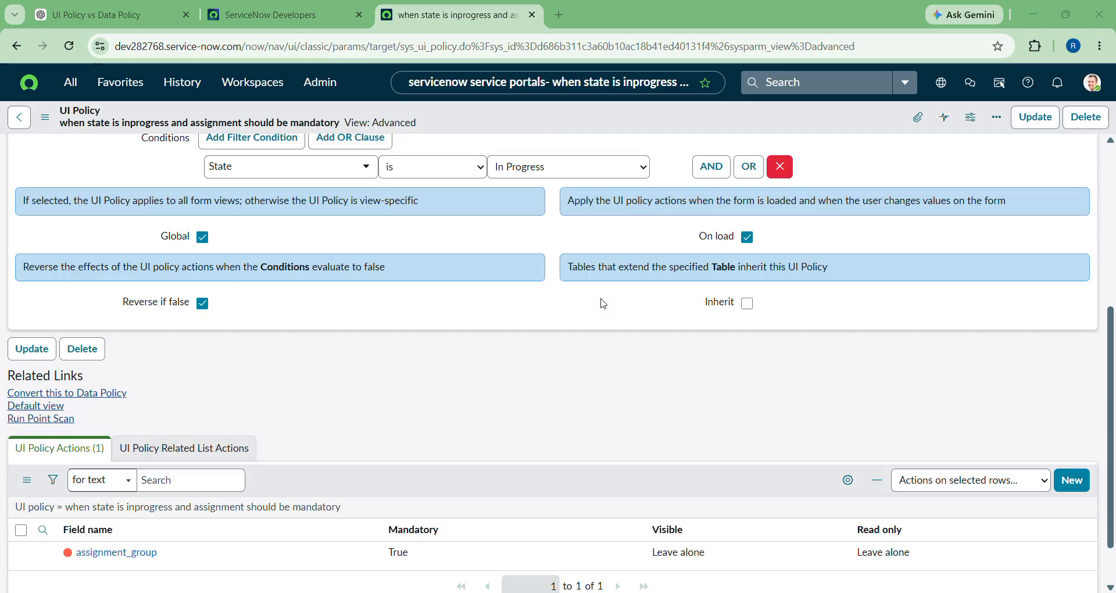
pyautogui.scroll(5, 603, 304)
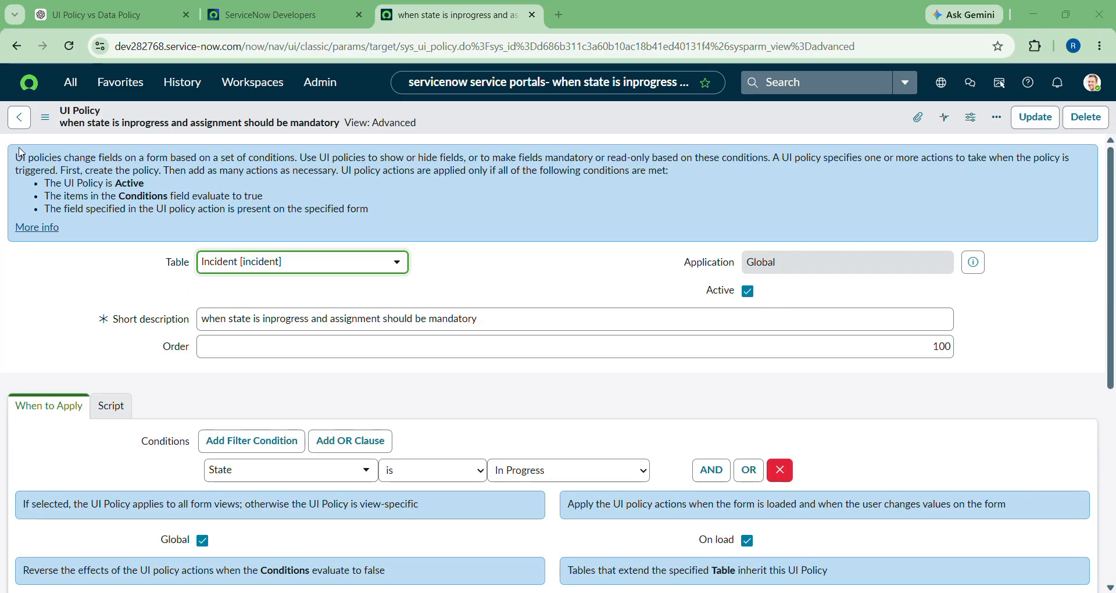
# Step: Leave the policy record, search the navigator for "ui poli" and open the System UI list of UI Policies
pyautogui.click(20, 122)
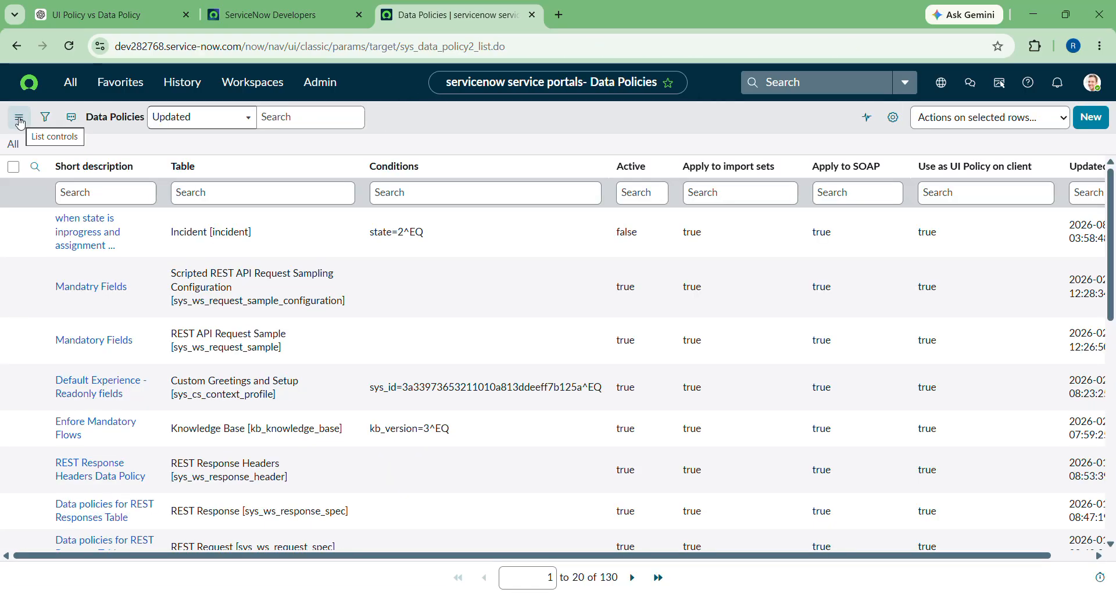
pyautogui.click(70, 82)
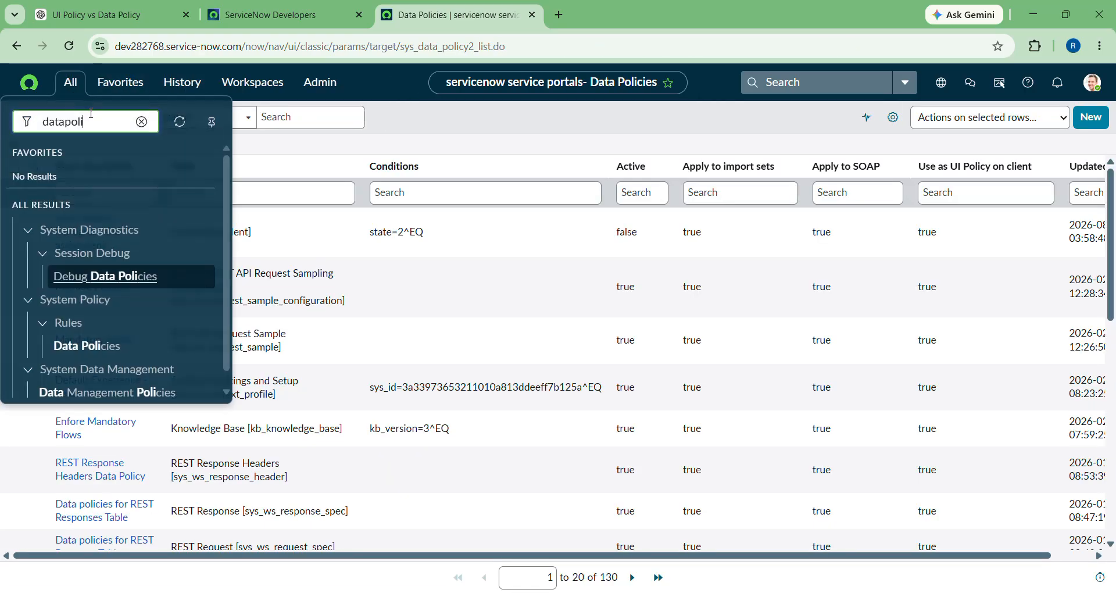
pyautogui.moveTo(90, 118); pyautogui.dragTo(25, 123)
pyautogui.press('BackSpace')
pyautogui.write('ui plo')
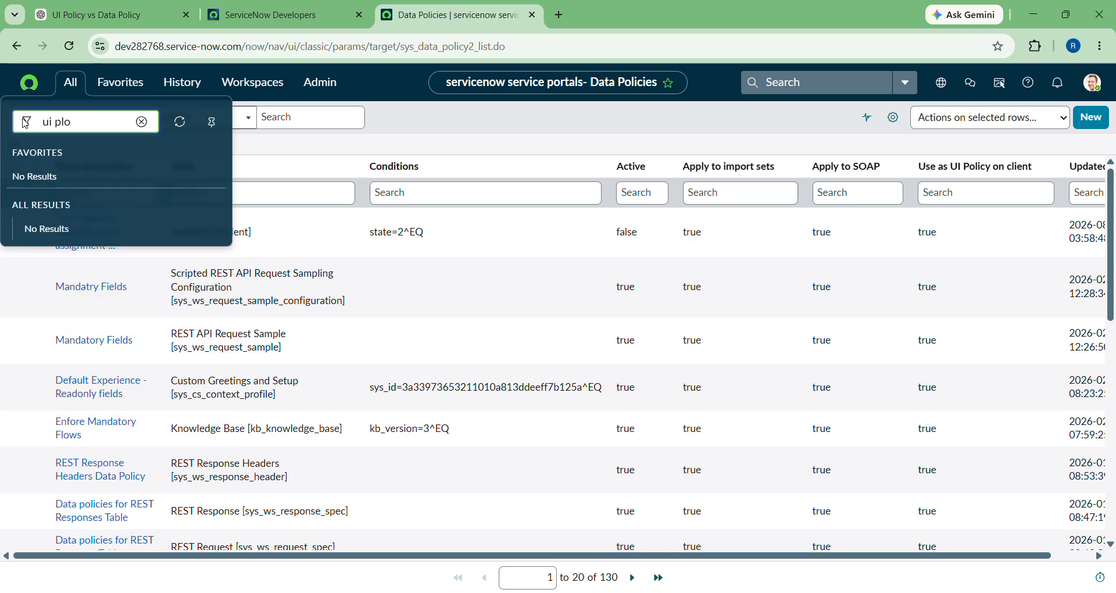
pyautogui.press('BackSpace')
pyautogui.press('BackSpace')
pyautogui.write('oli')
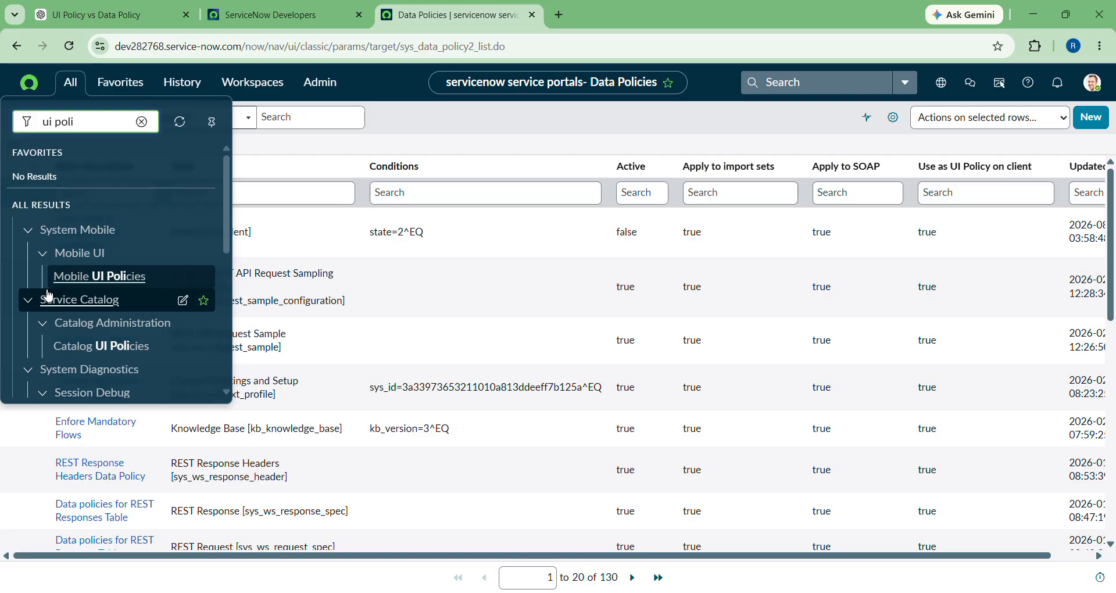
pyautogui.scroll(3, 61, 283)
pyautogui.scroll(-2, 62, 285)
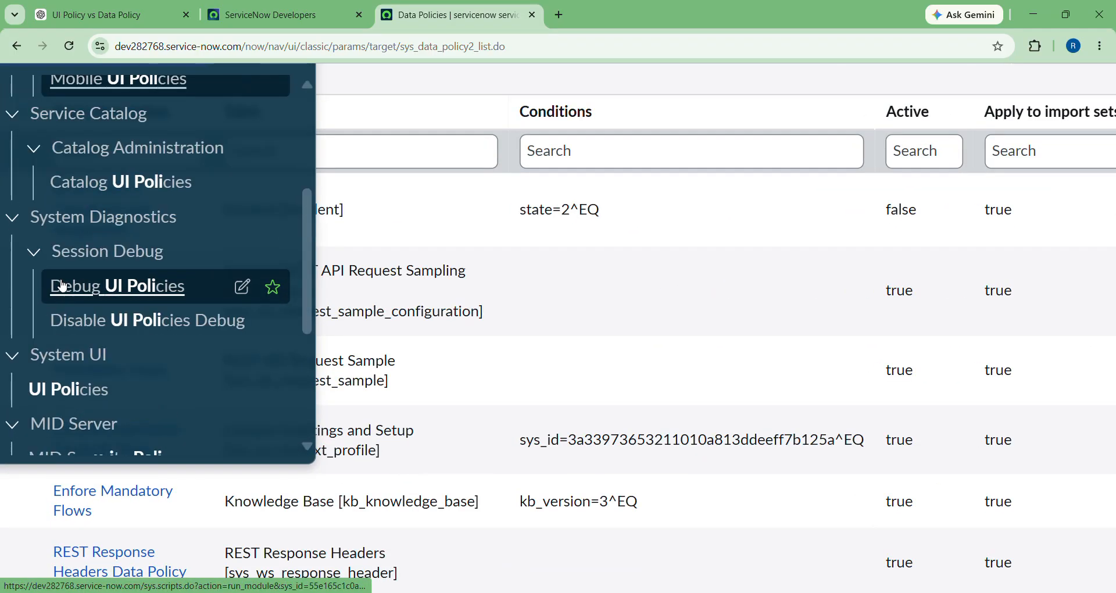
pyautogui.scroll(-3, 62, 285)
pyautogui.click(55, 216)
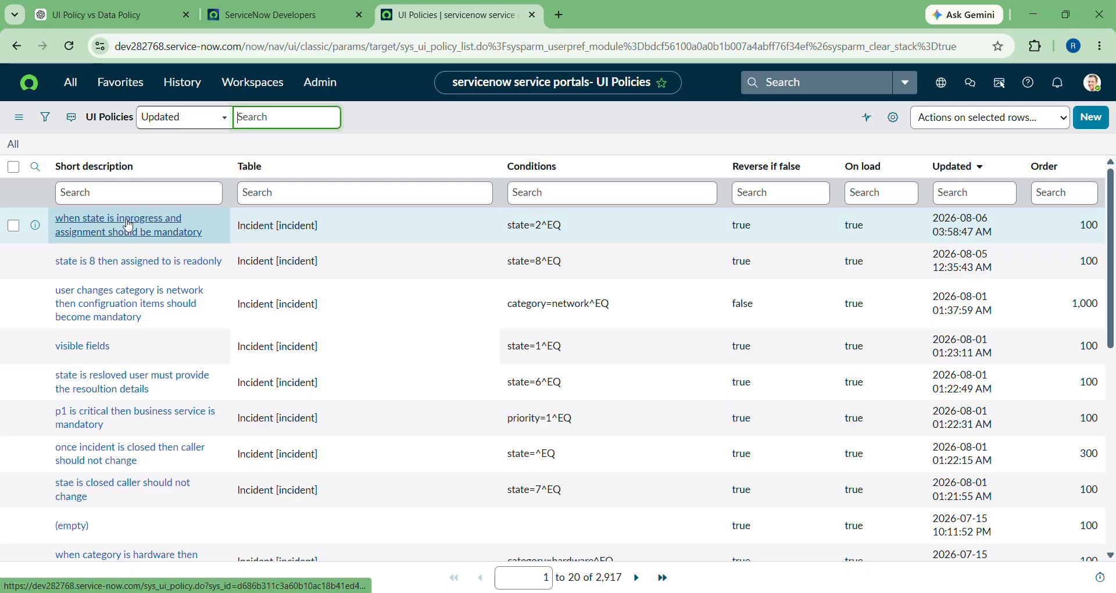
# Step: Open the "state is 8 then assigned to is readonly" UI policy from the list
pyautogui.hscroll(-1, 161, 227)
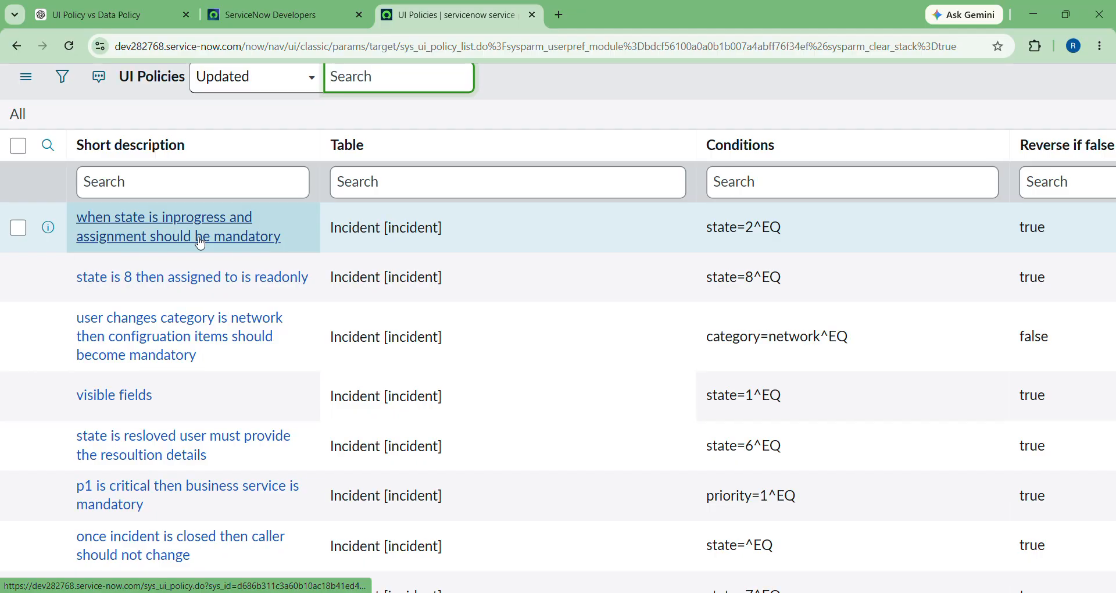
pyautogui.hscroll(5, 200, 243)
pyautogui.hotkey('ctrl', '0')
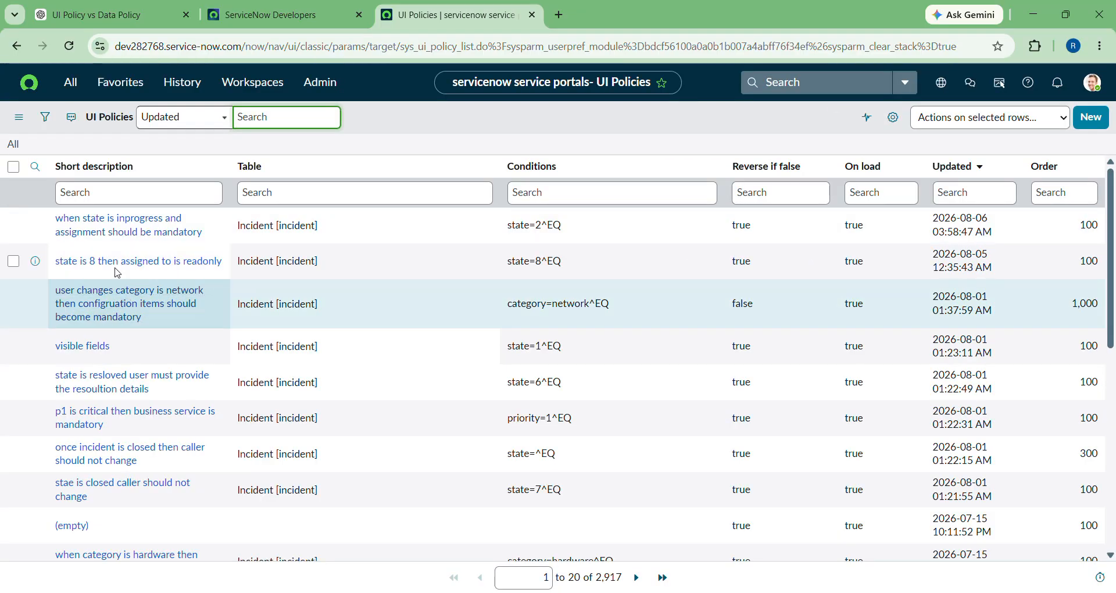
pyautogui.scroll(2, 118, 267)
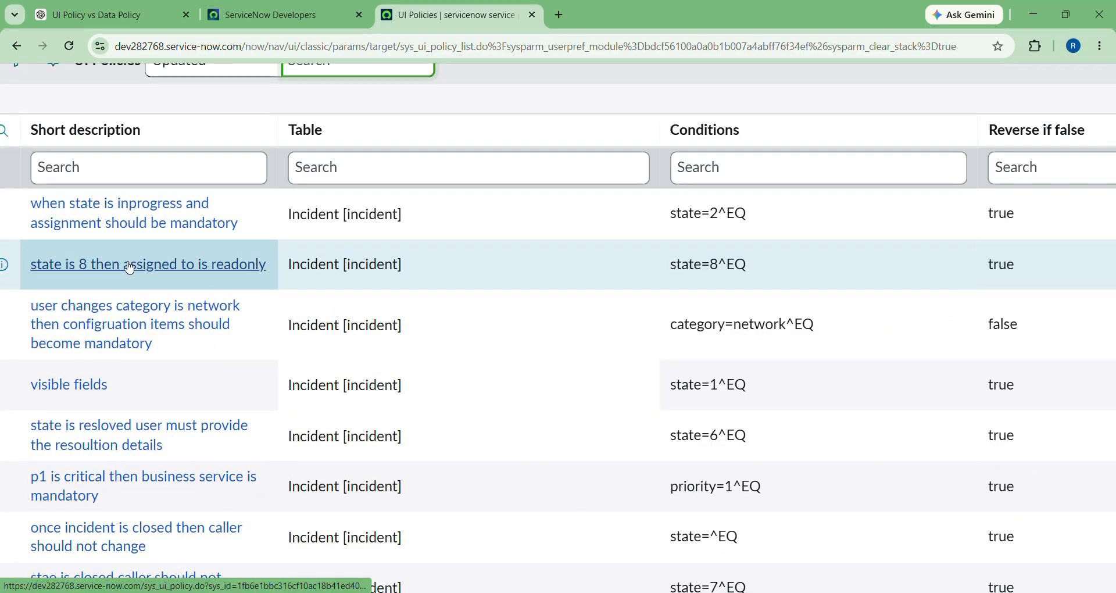
pyautogui.click(129, 267)
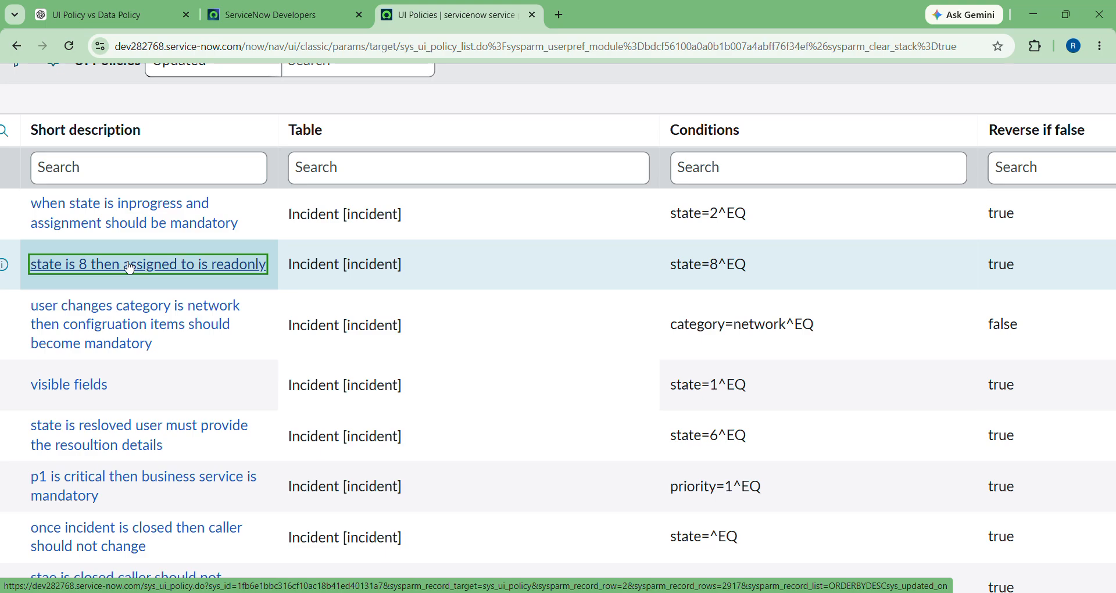
pyautogui.click(129, 267)
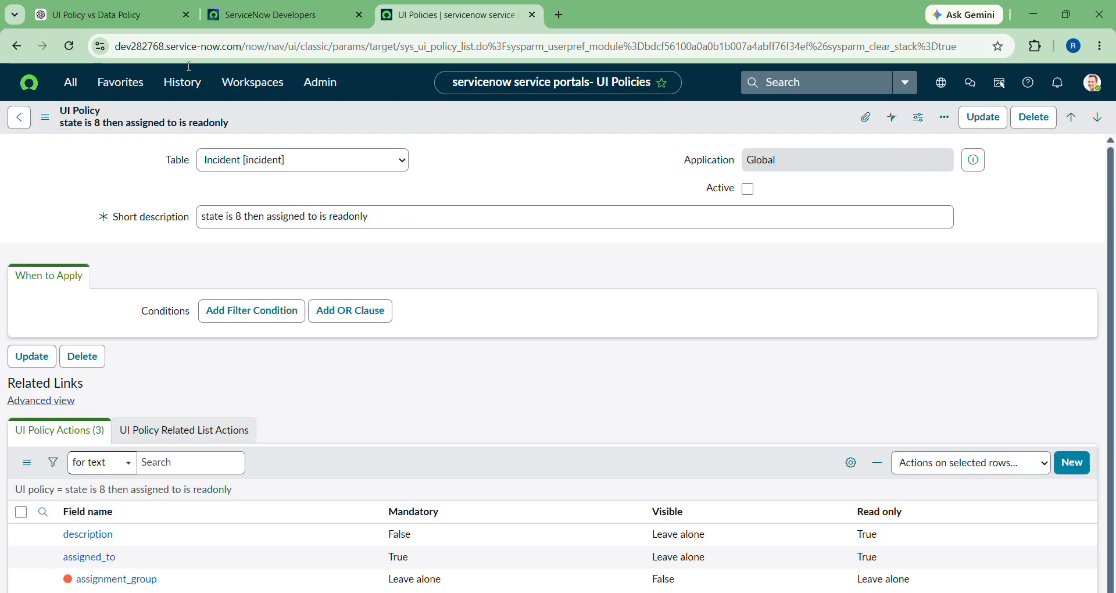
# Step: Examine this UI policy's State condition, related links and UI policy actions
pyautogui.scroll(-4, 101, 367)
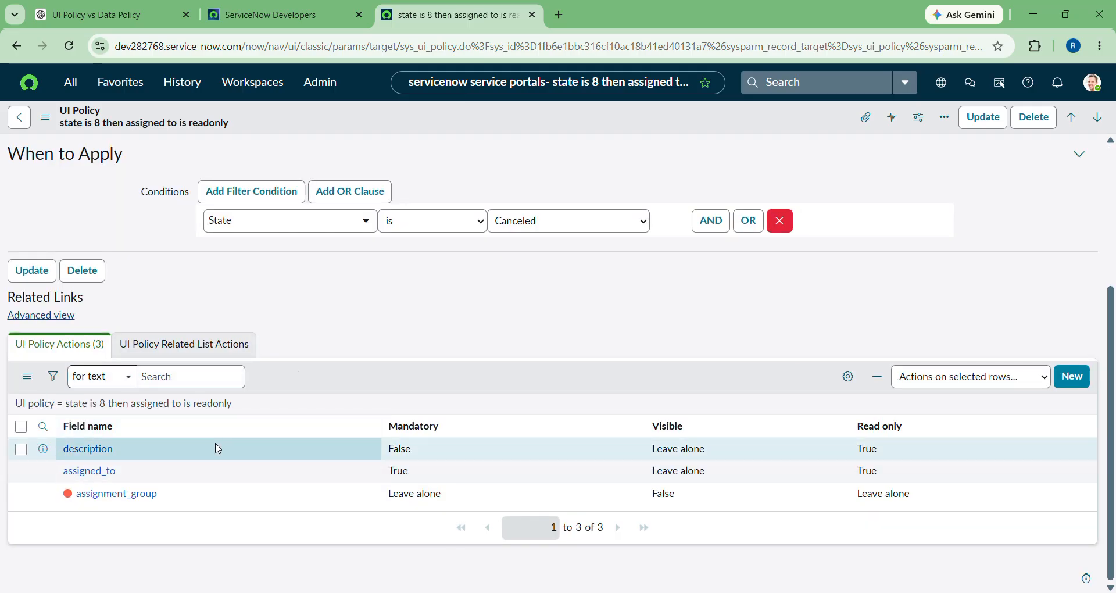
pyautogui.scroll(4, 365, 285)
pyautogui.scroll(-4, 365, 285)
pyautogui.scroll(4, 366, 286)
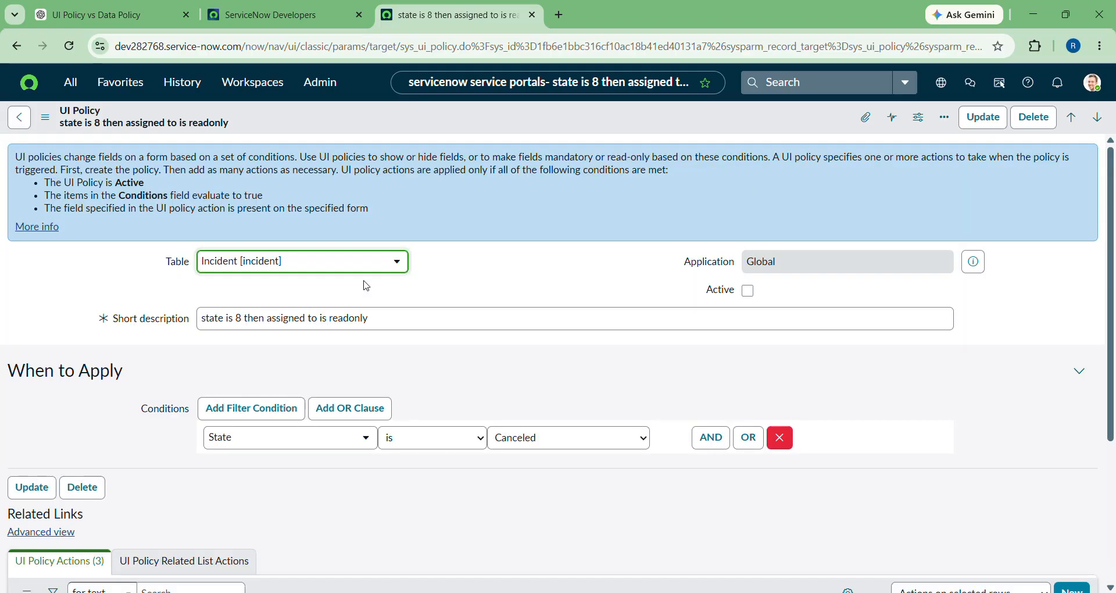
pyautogui.scroll(-4, 367, 286)
pyautogui.scroll(4, 363, 289)
pyautogui.scroll(-4, 361, 291)
pyautogui.scroll(4, 364, 281)
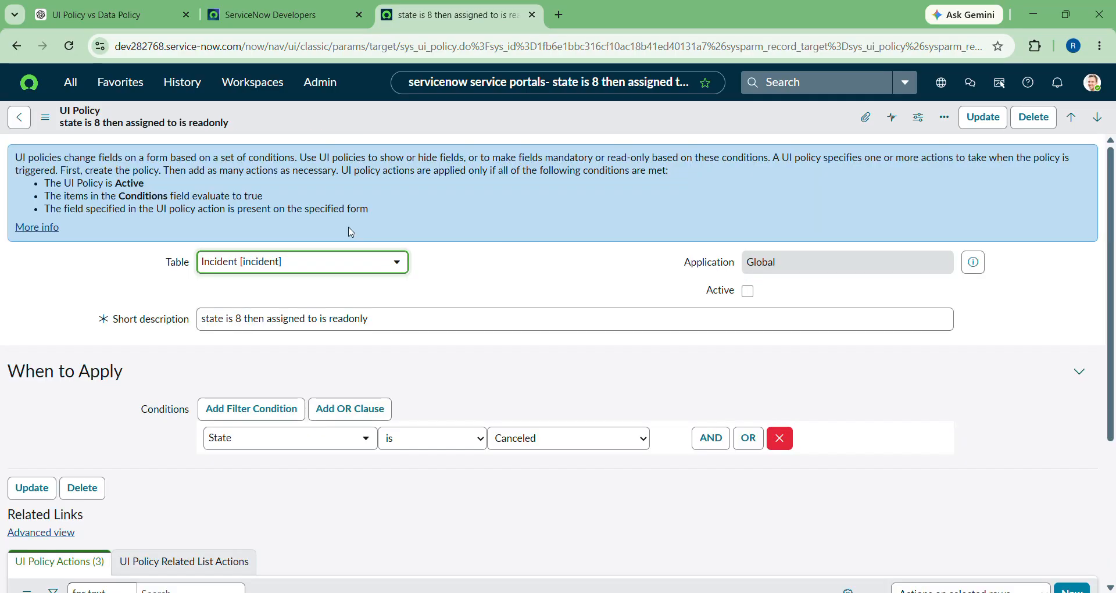
pyautogui.scroll(-4, 61, 344)
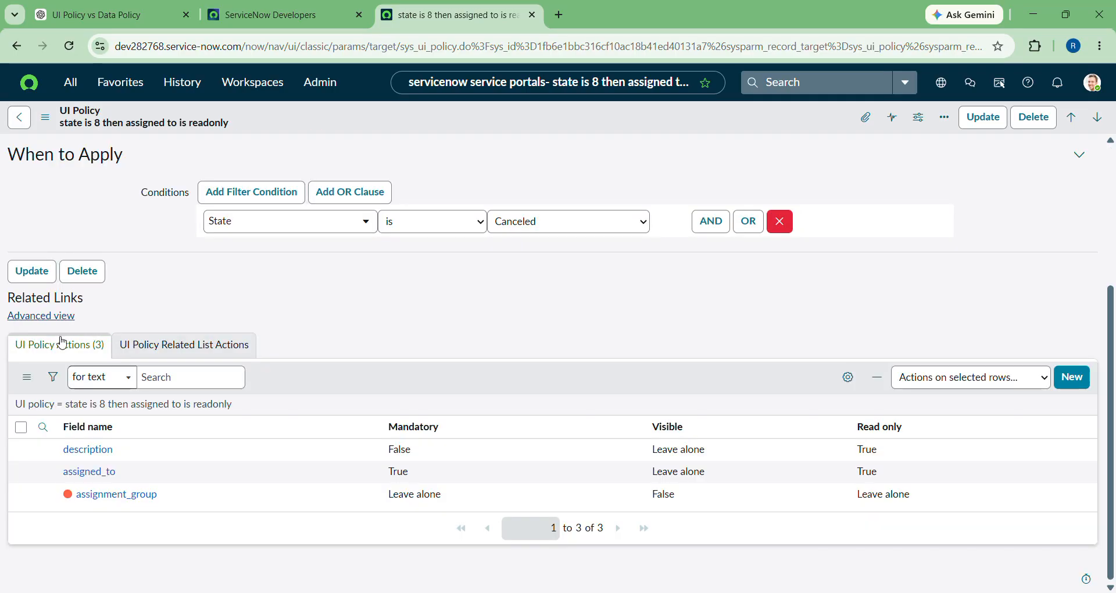
# Step: Show the "state is 8 then assigned to is readonly" policy in the advanced view
pyautogui.click(44, 318)
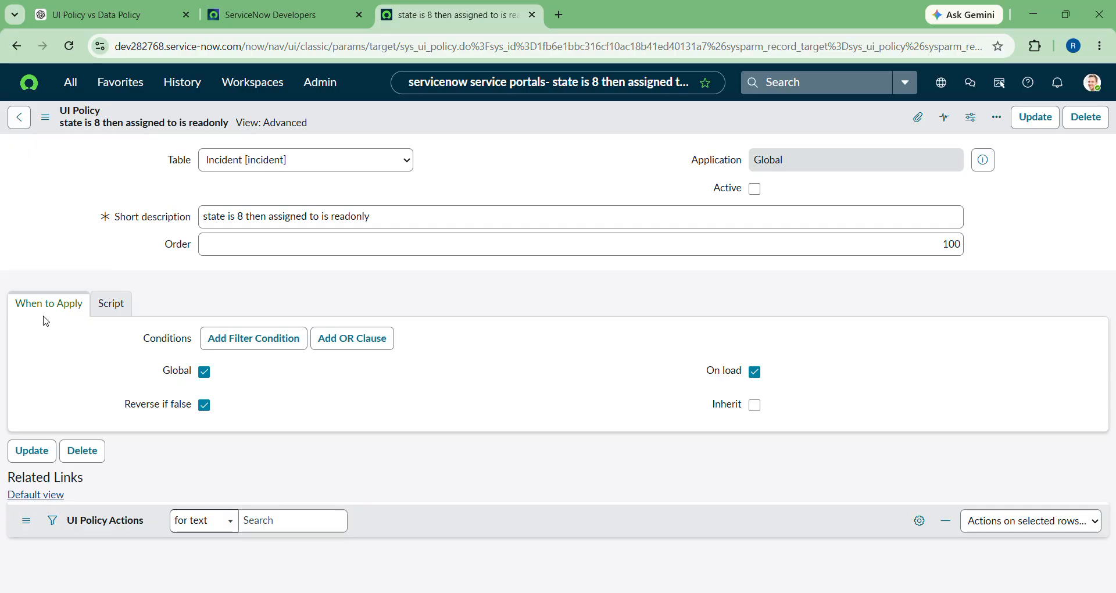
pyautogui.scroll(-2, 187, 261)
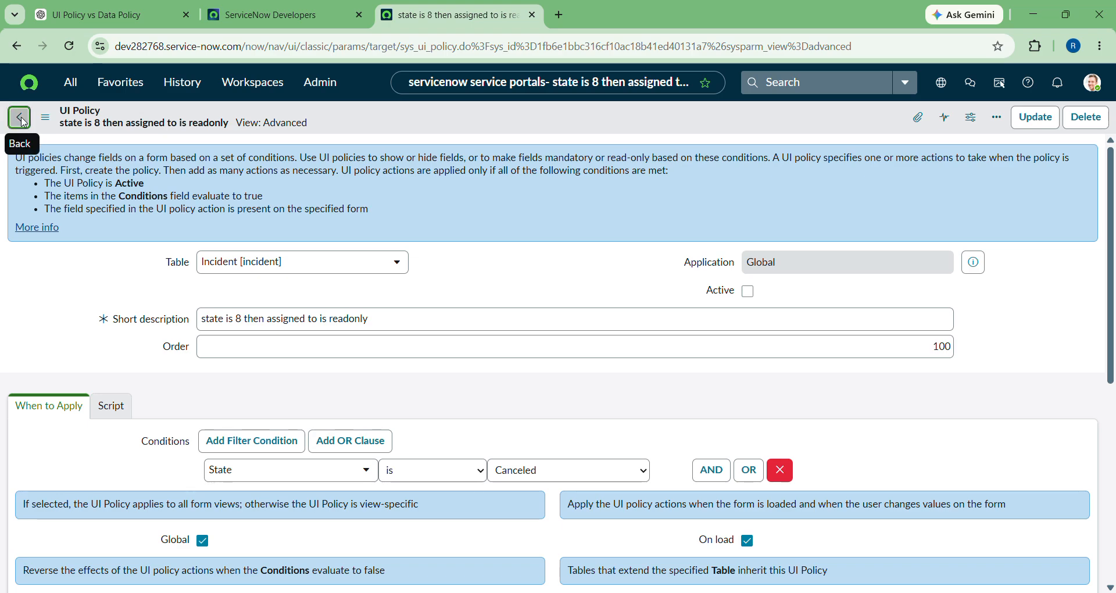
# Step: Return to the UI policies list, open the "visible fields" policy and check its condition and UI policy actions
pyautogui.click(19, 118)
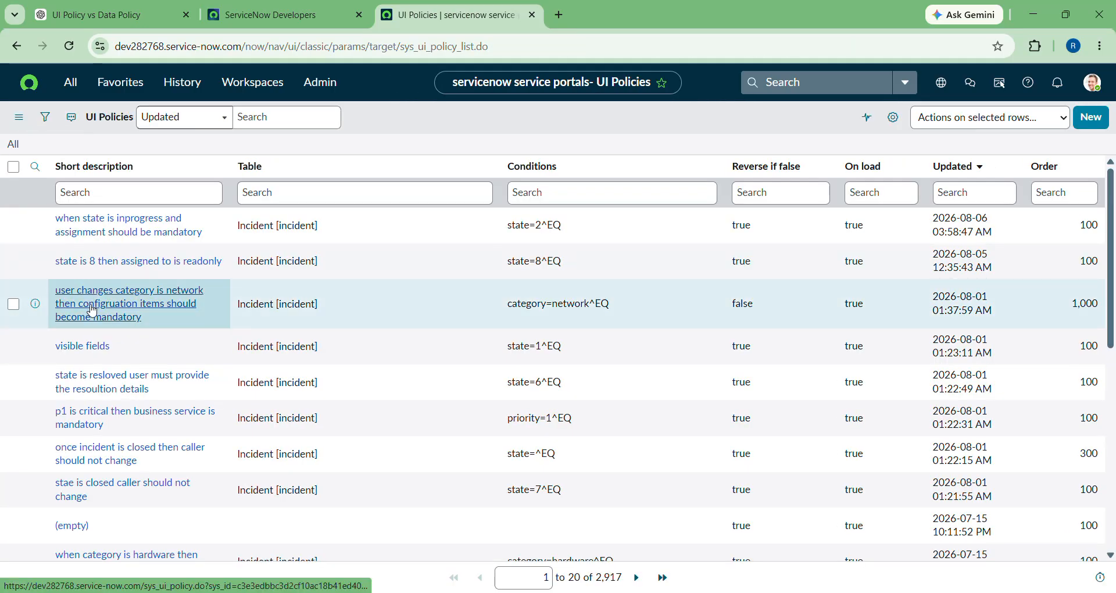
pyautogui.click(74, 347)
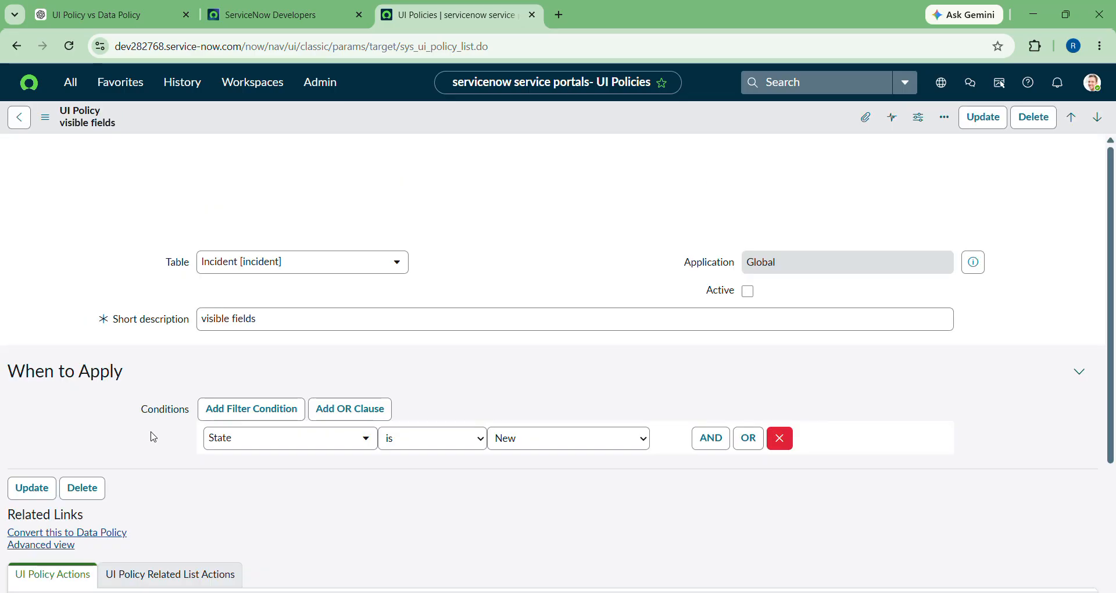
pyautogui.scroll(-3, 143, 407)
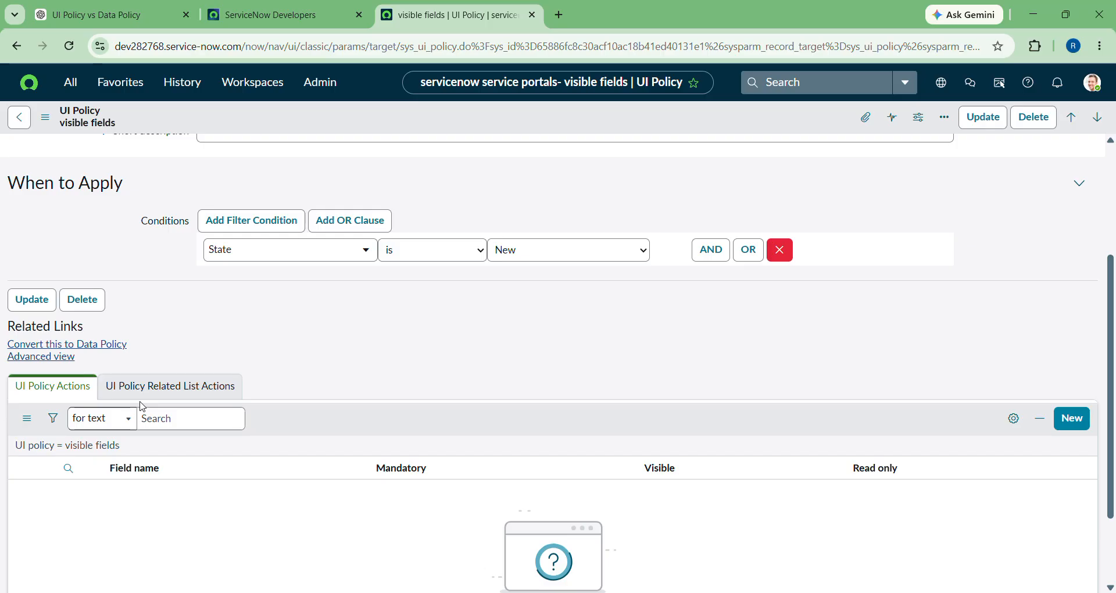
pyautogui.scroll(-2, 142, 407)
pyautogui.scroll(4, 142, 406)
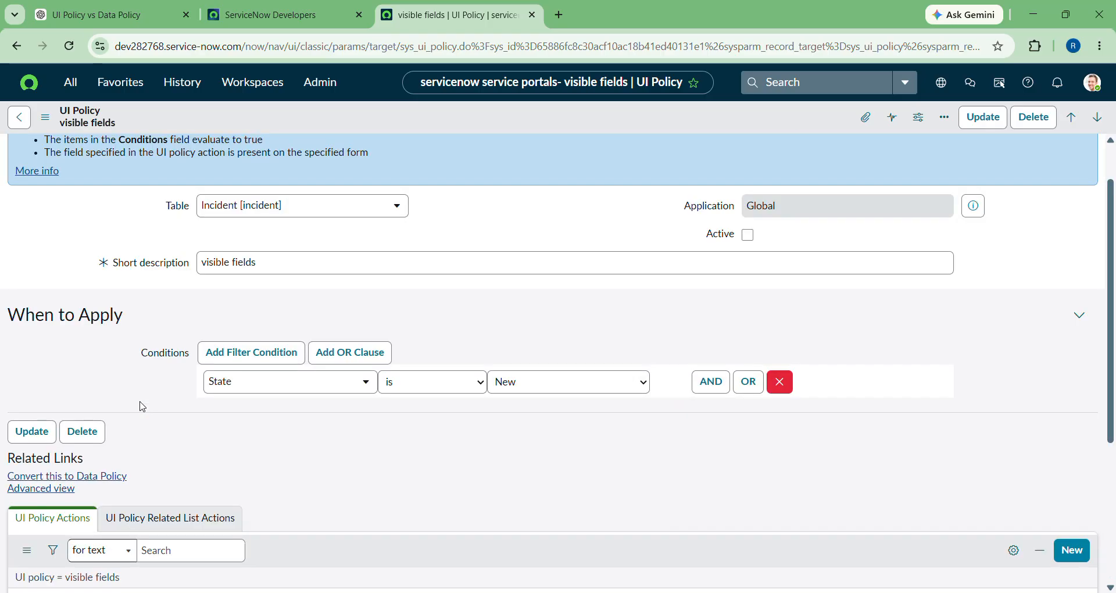
pyautogui.scroll(-4, 142, 407)
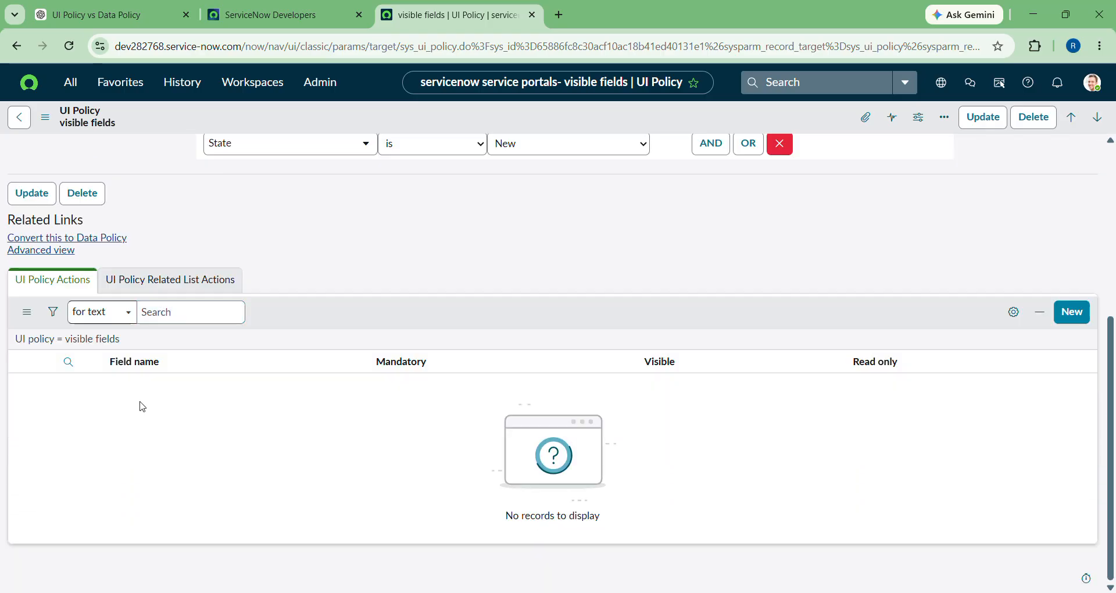
pyautogui.scroll(5, 477, 370)
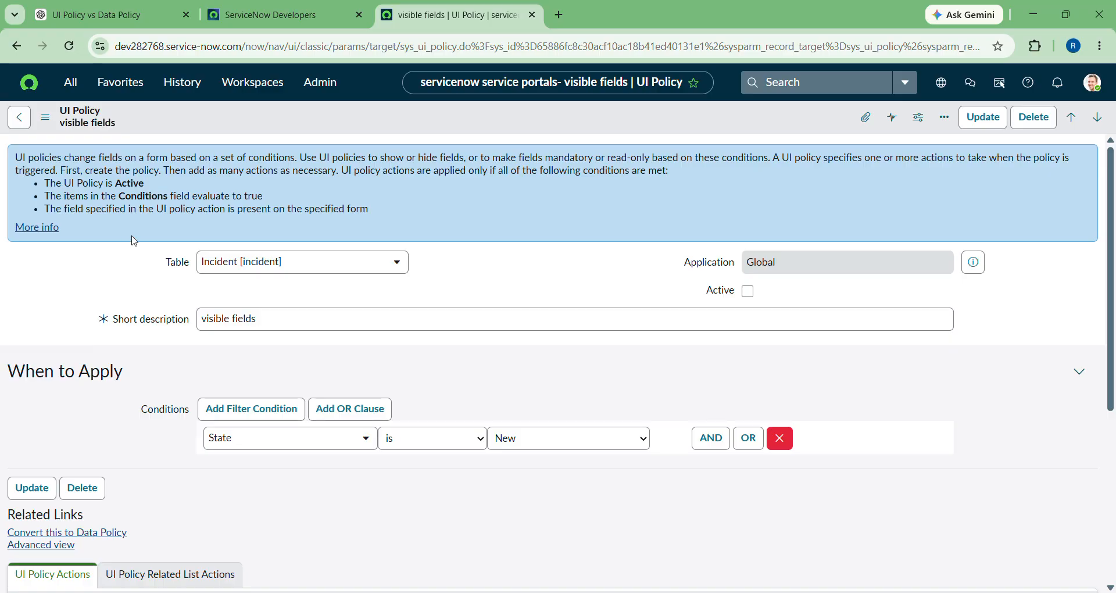
# Step: Clear the Short description of the "visible fields" UI policy
pyautogui.scroll(3, 138, 312)
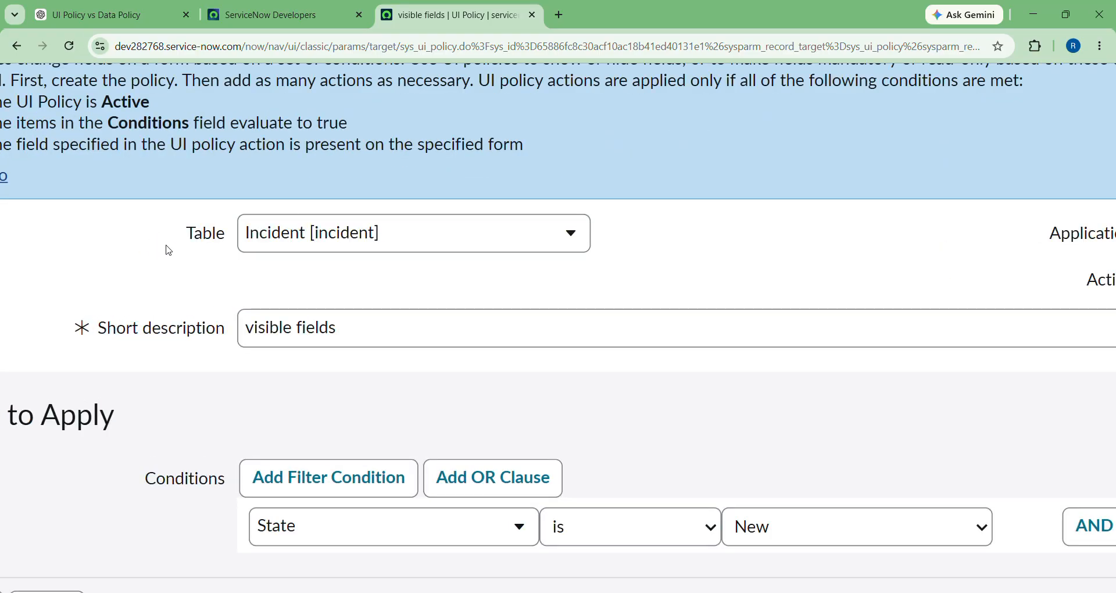
pyautogui.click(271, 336)
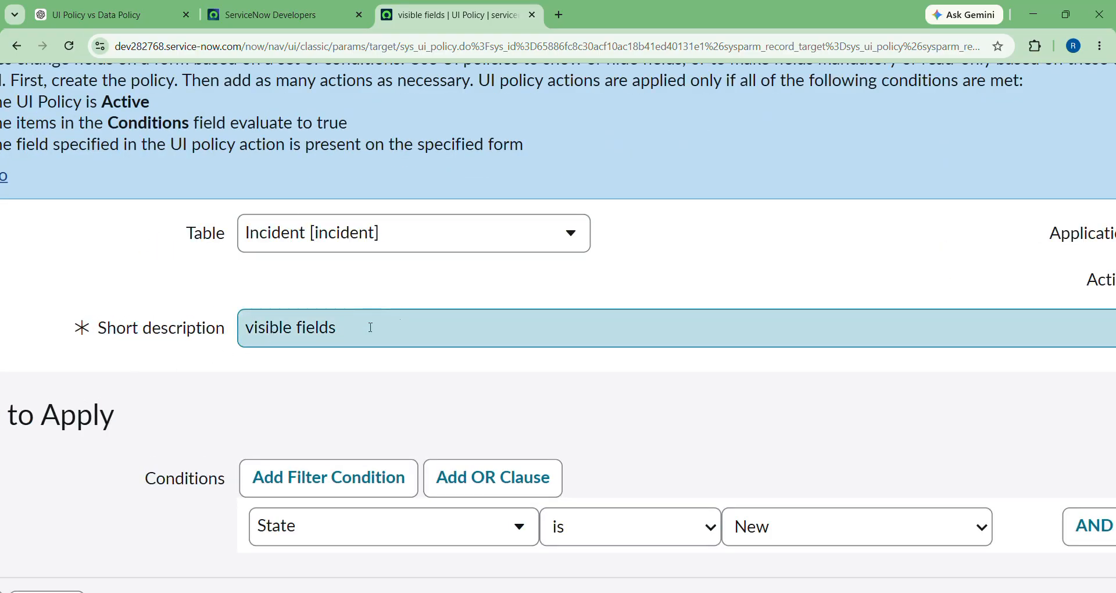
pyautogui.hotkey('ctrl', 'a')
pyautogui.press('BackSpace')
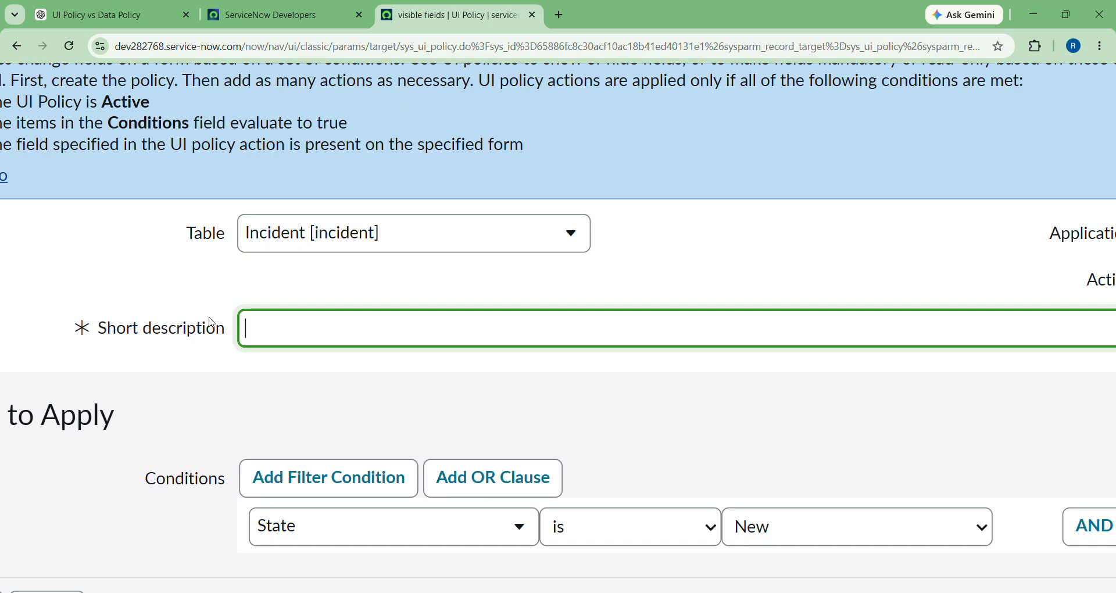
pyautogui.click(261, 356)
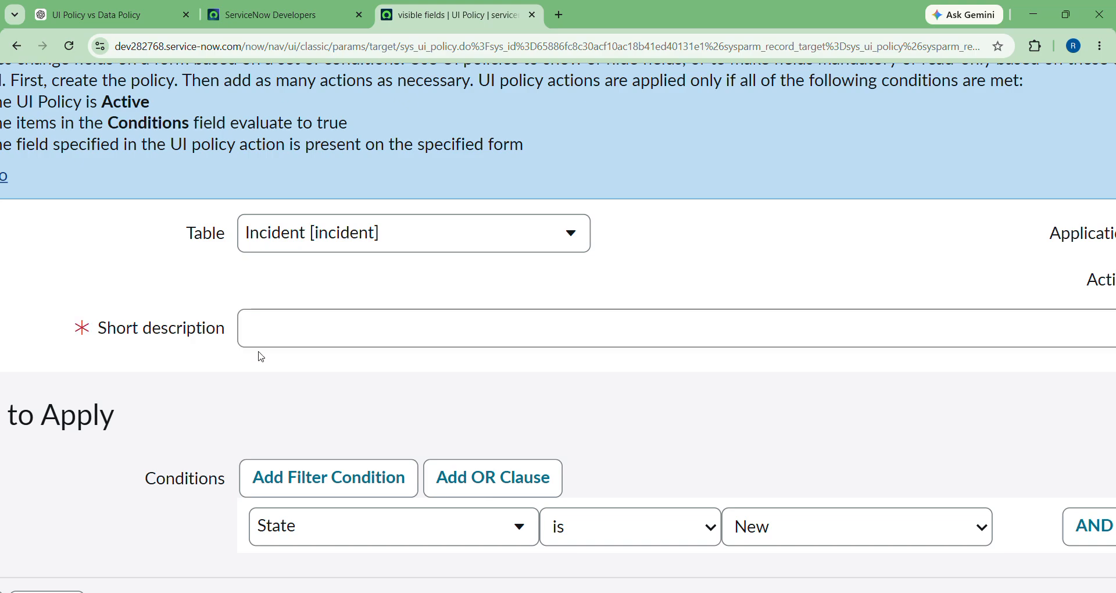
# Step: Enter "when category is password reset i want description read only" as the UI policy's Short description
pyautogui.scroll(-5, 261, 356)
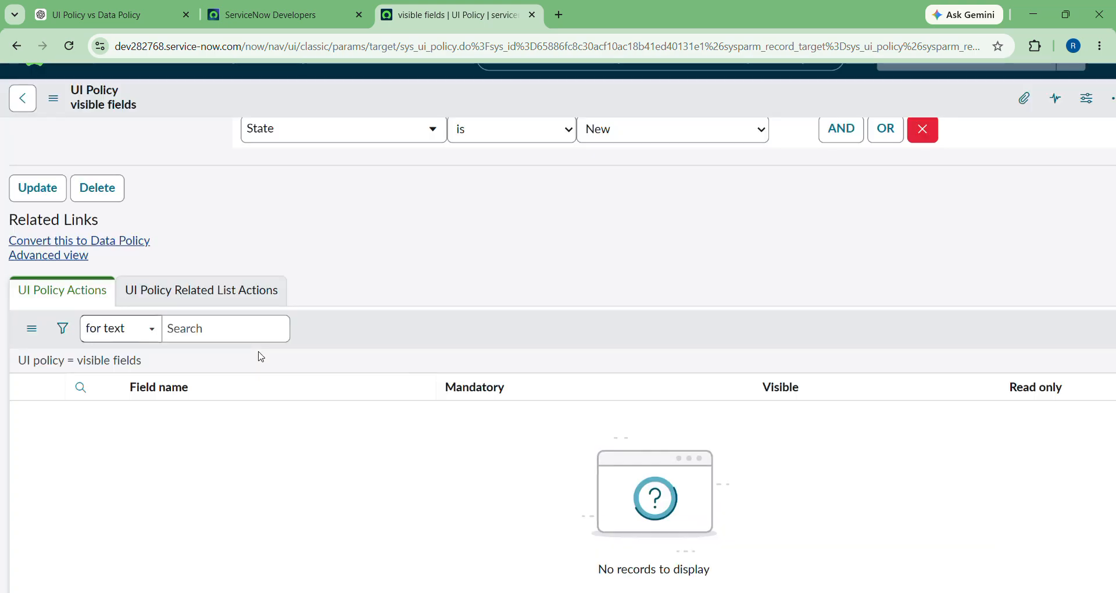
pyautogui.scroll(-2, 259, 356)
pyautogui.scroll(4, 259, 355)
pyautogui.click(232, 311)
pyautogui.write('when ')
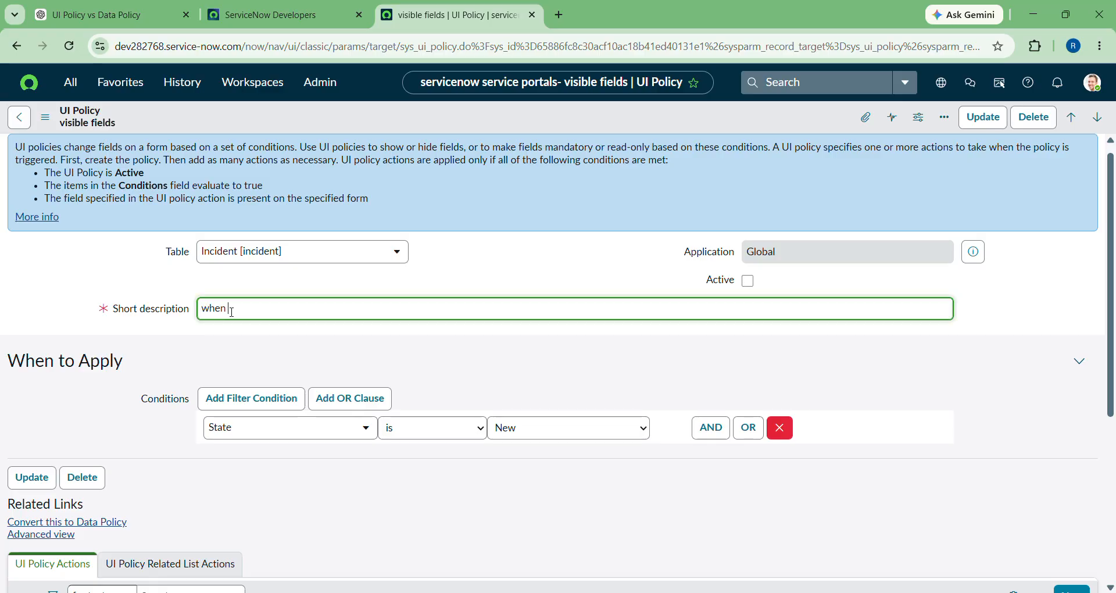
pyautogui.write('category is password reset')
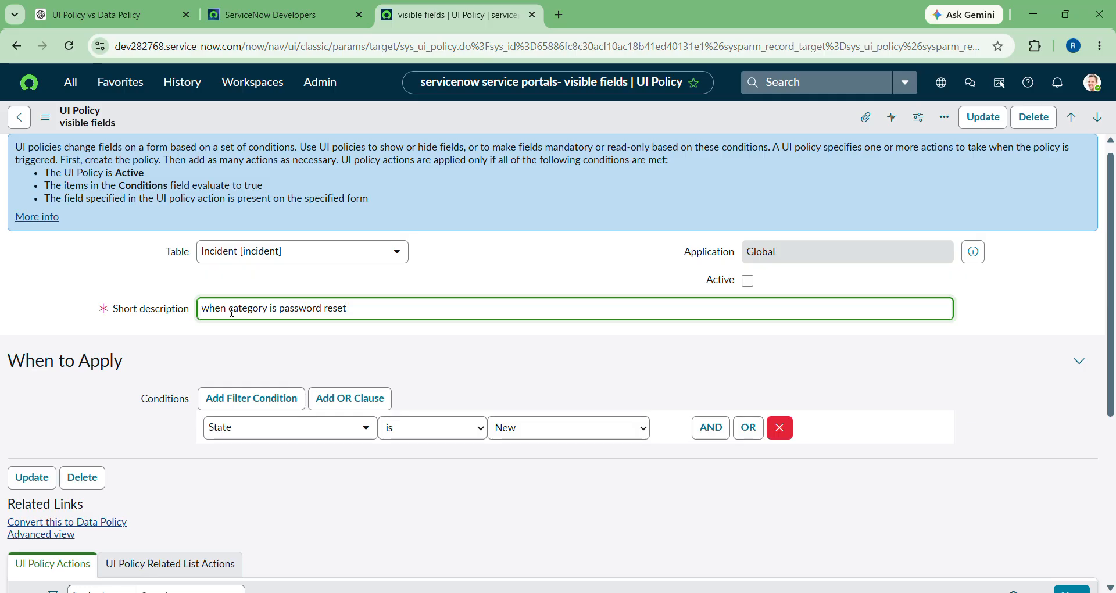
pyautogui.write(' i want')
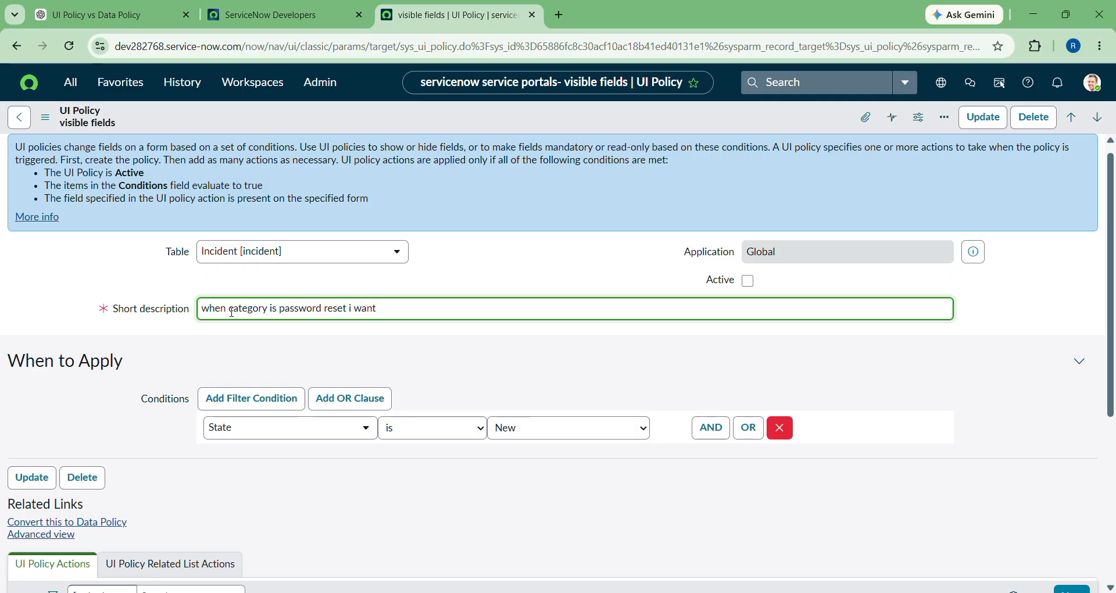
pyautogui.write(' descriptuom')
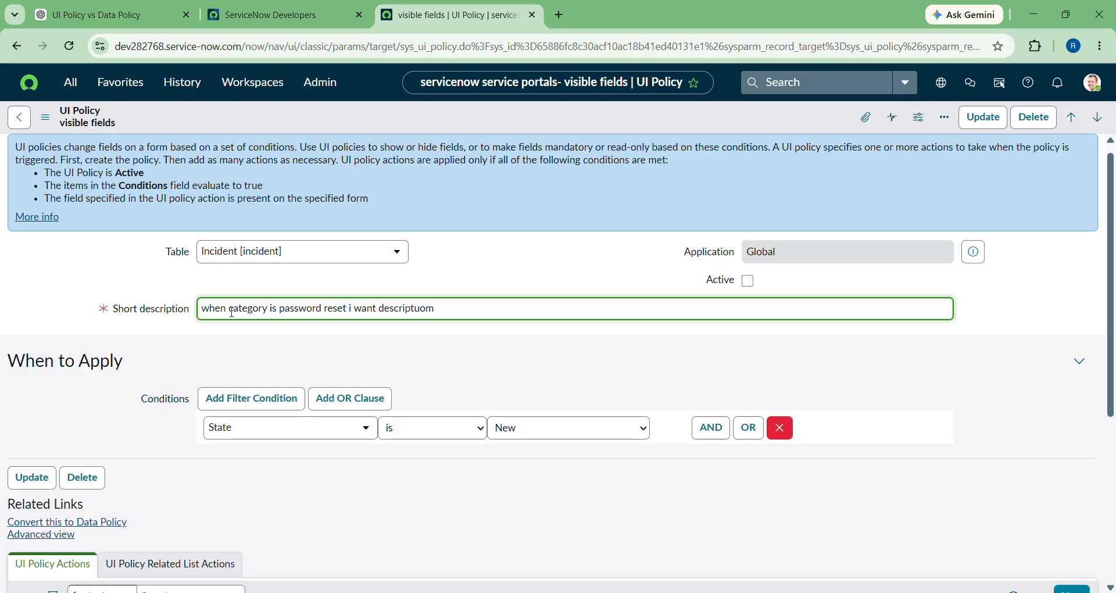
pyautogui.press('BackSpace')
pyautogui.press('BackSpace')
pyautogui.press('BackSpace')
pyautogui.write('ion read onl')
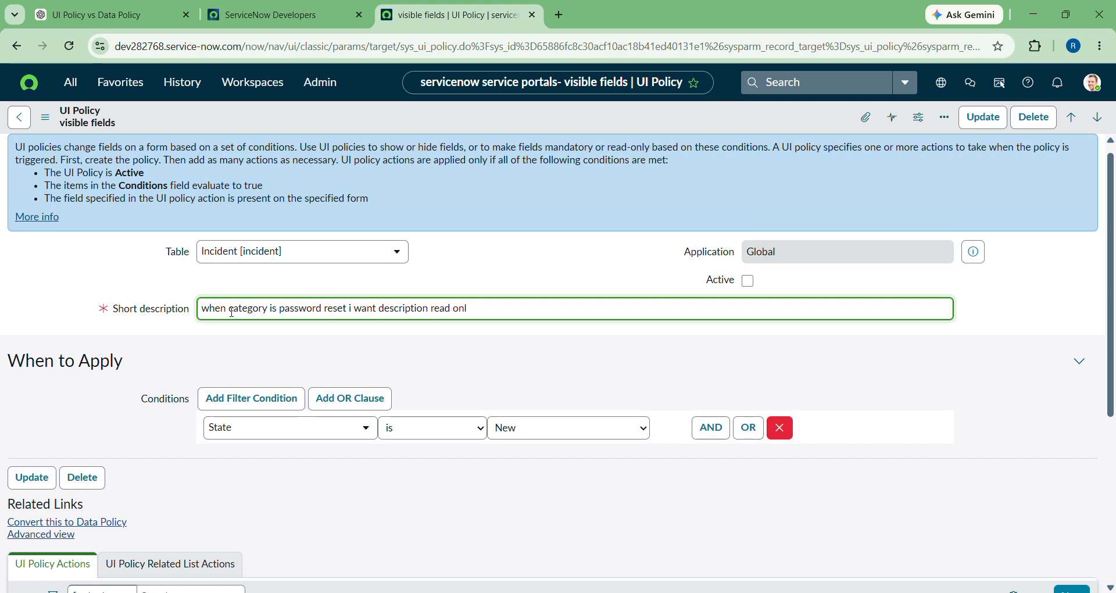
pyautogui.write('y')
# Step: Change the UI policy's condition to Category is Password Reset and save the record
pyautogui.click(324, 434)
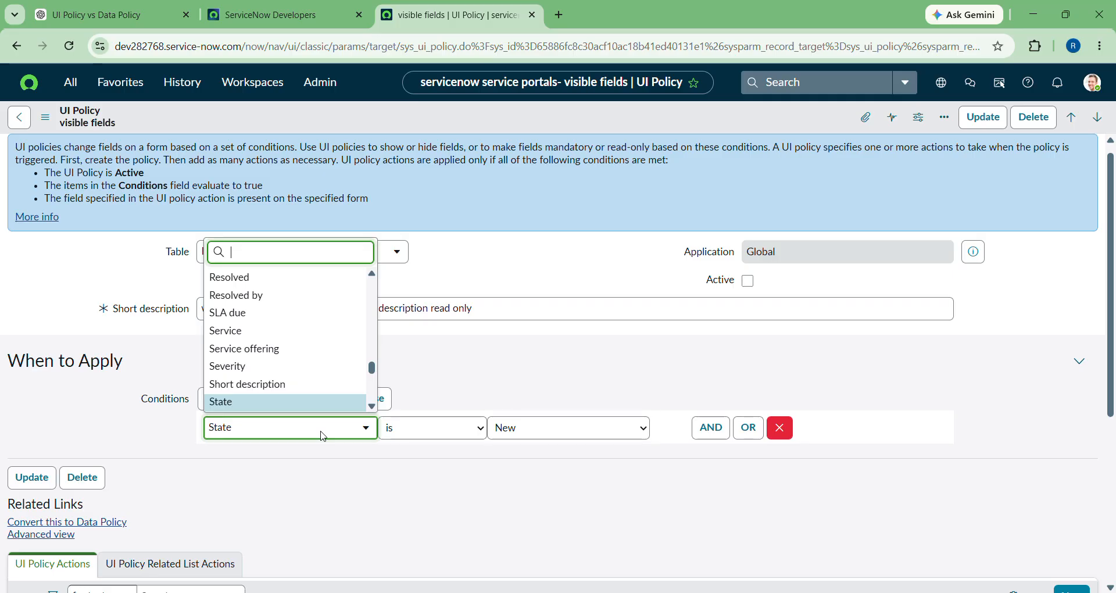
pyautogui.write('ca')
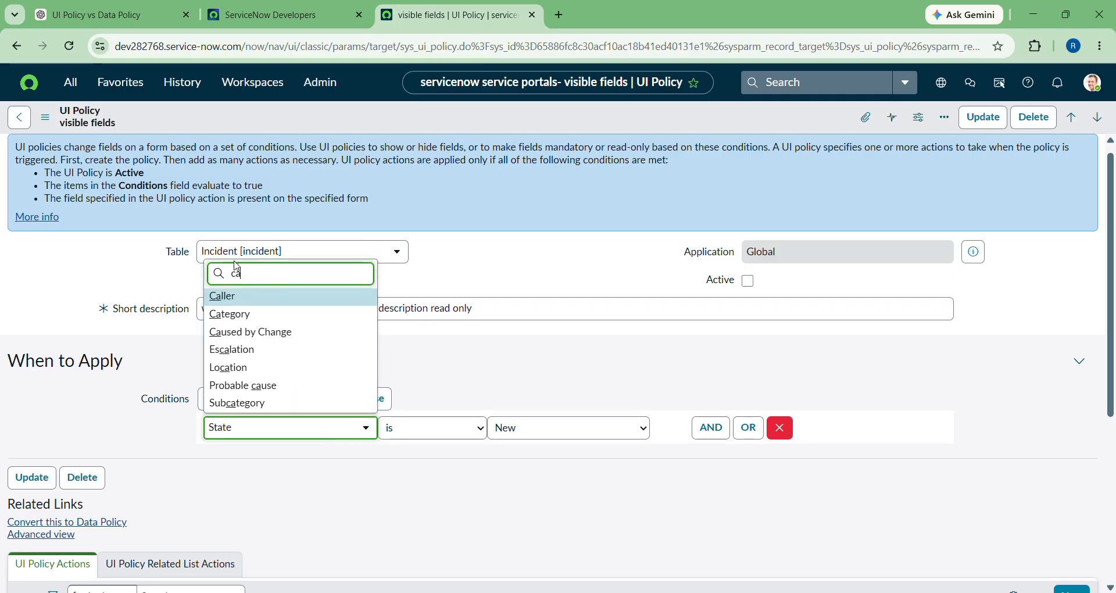
pyautogui.click(236, 318)
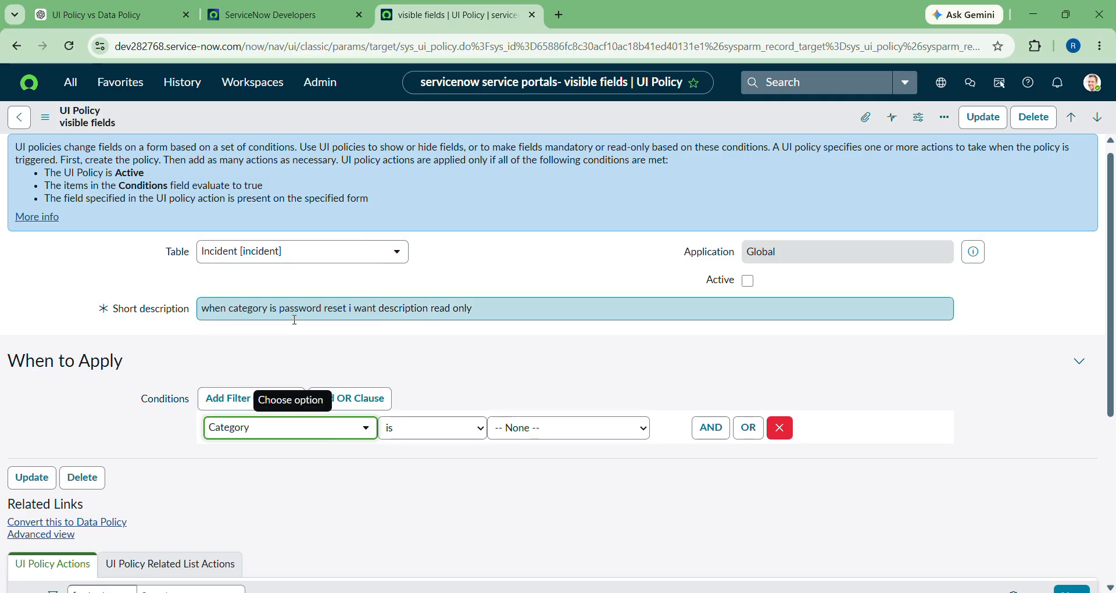
pyautogui.click(574, 436)
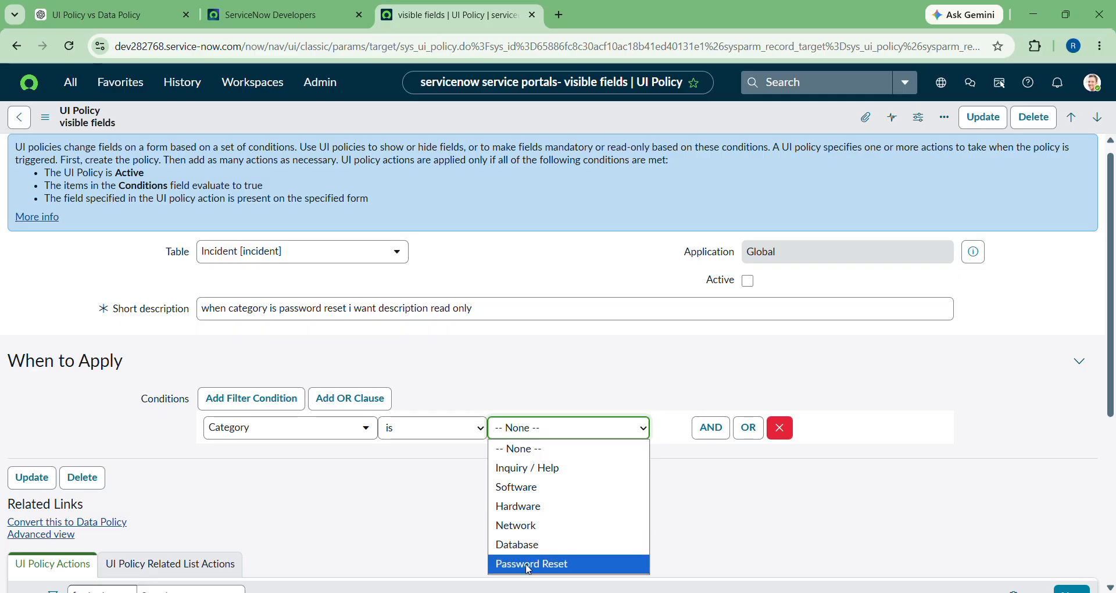
pyautogui.click(526, 562)
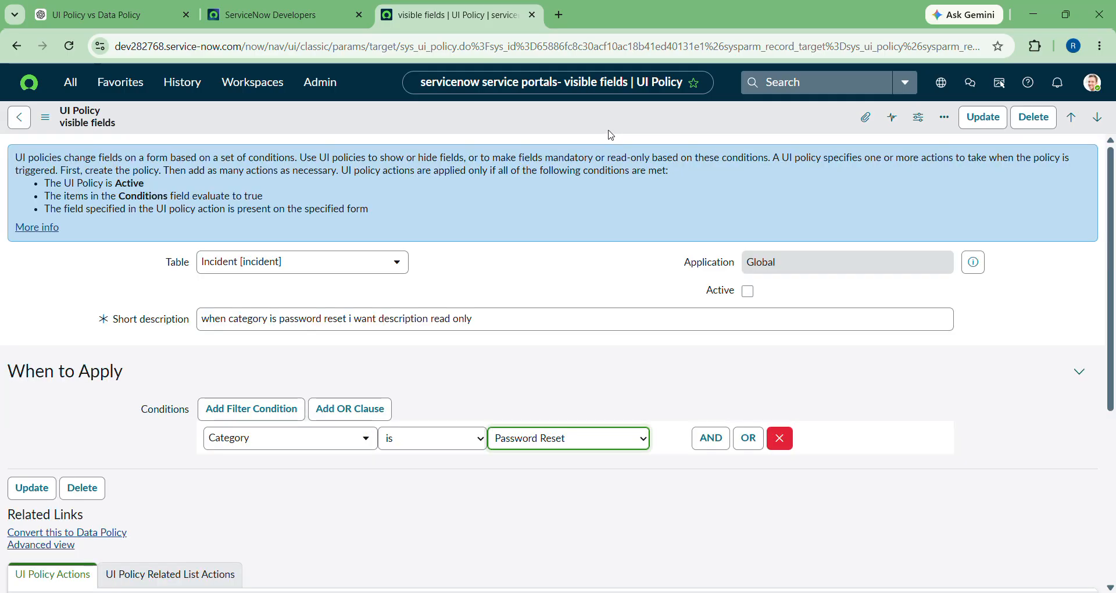
pyautogui.rightClick(591, 123)
pyautogui.click(605, 133)
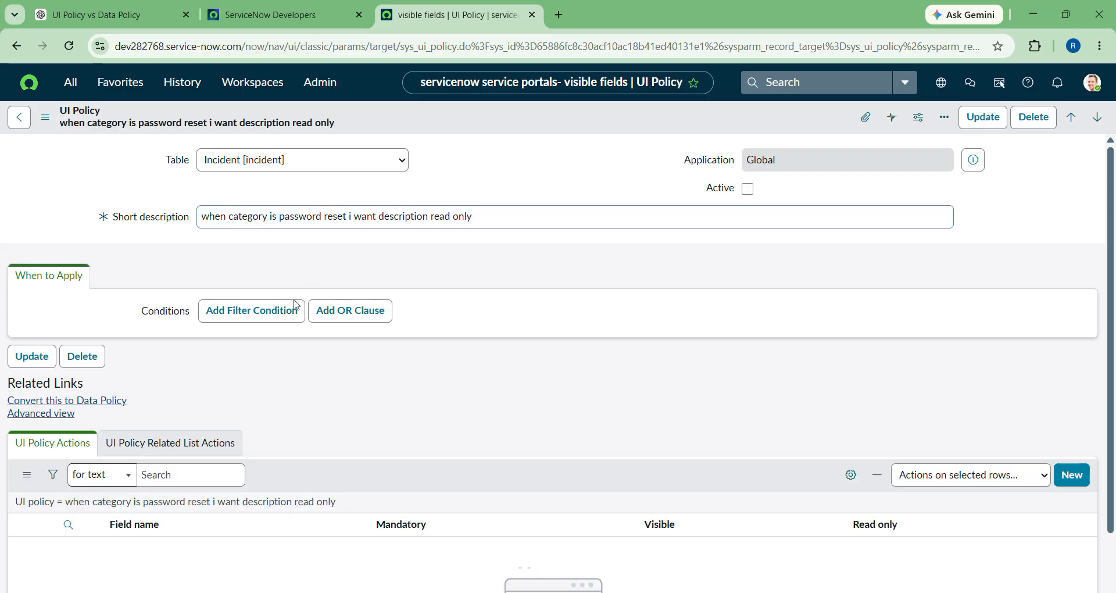
# Step: Add a UI policy action for the Description field with Read only set to True, and update the policy
pyautogui.scroll(-3, 136, 414)
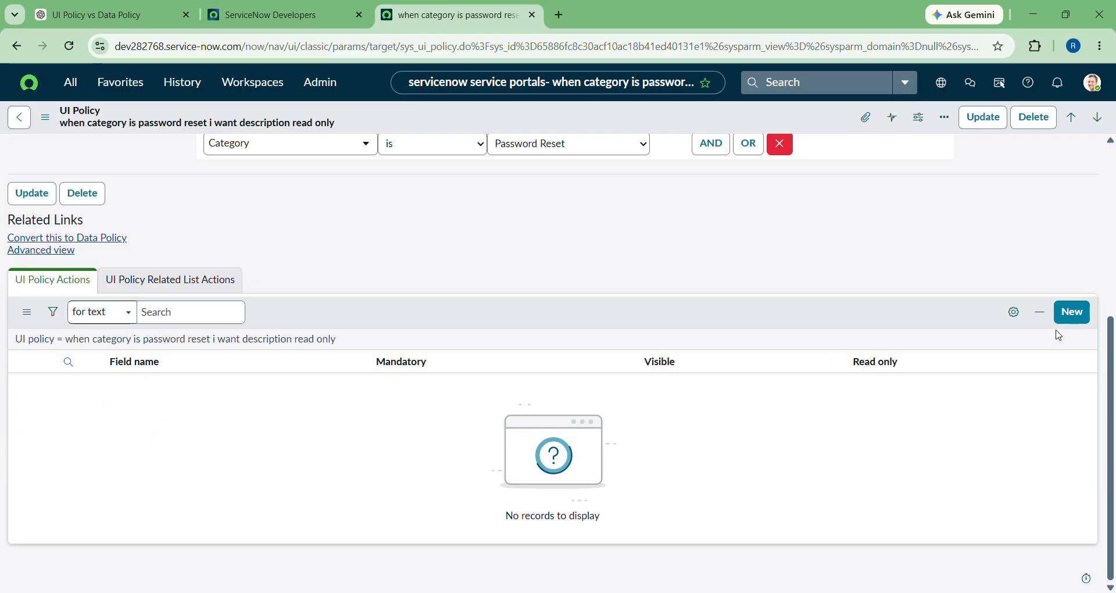
pyautogui.click(1081, 315)
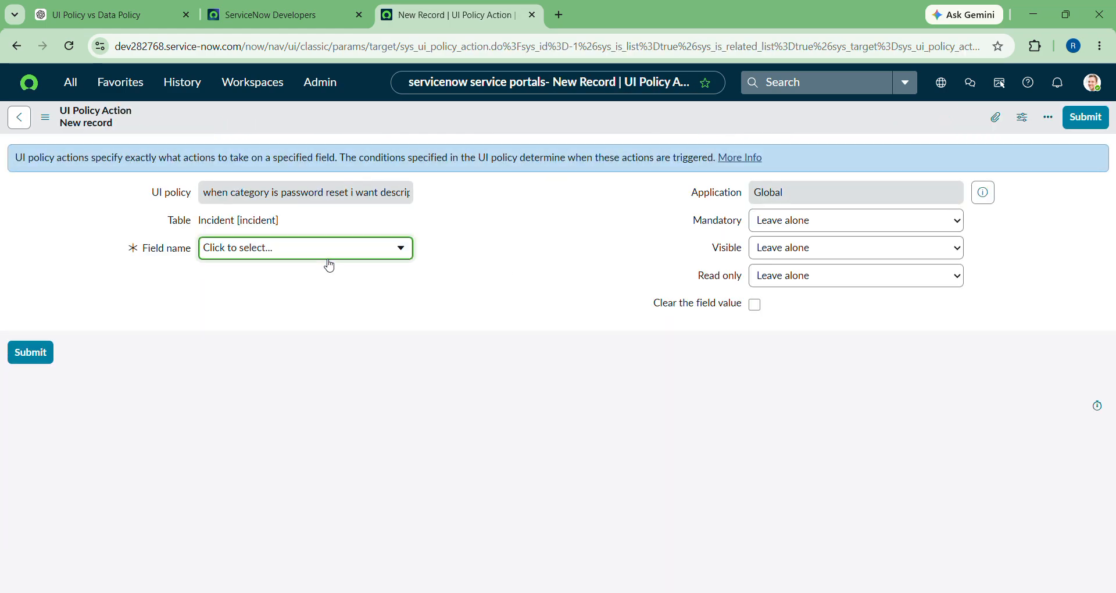
pyautogui.click(329, 261)
pyautogui.scroll(-3, 473, 333)
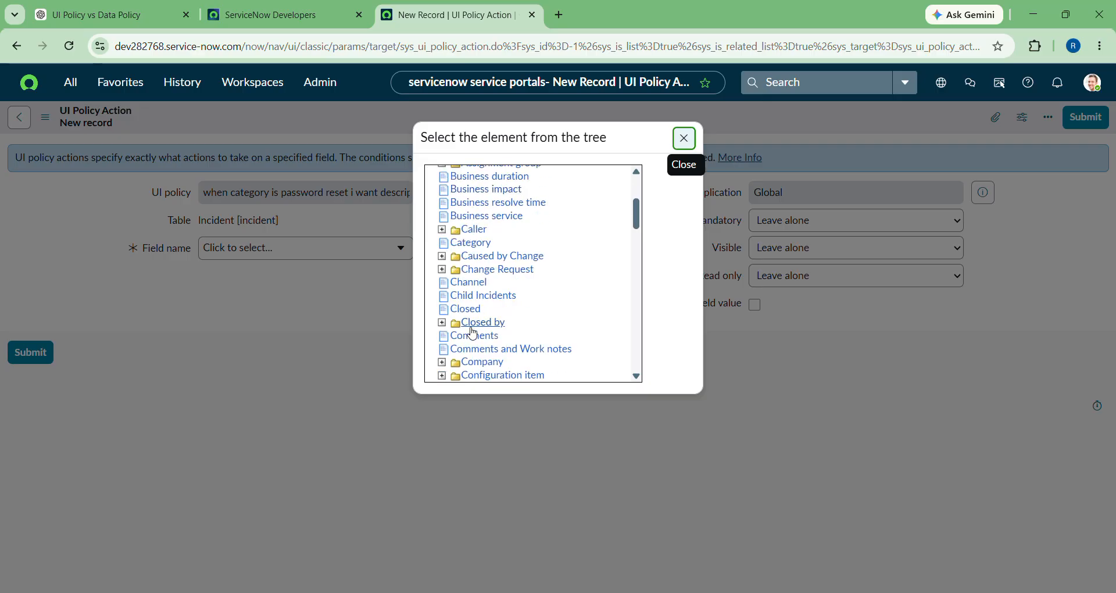
pyautogui.scroll(-2, 475, 345)
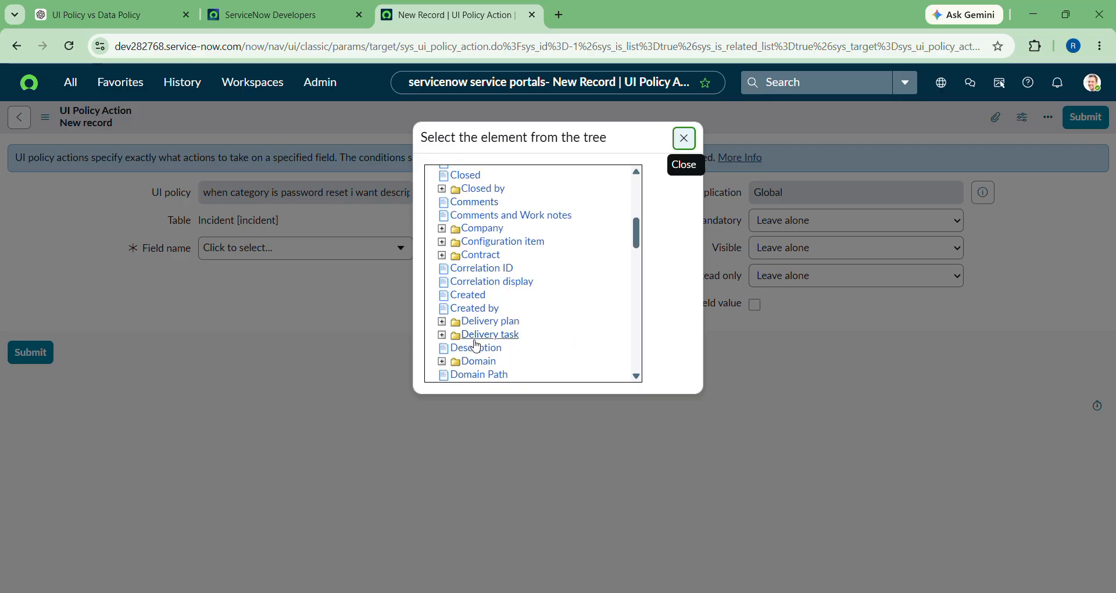
pyautogui.click(472, 350)
pyautogui.click(791, 225)
pyautogui.click(764, 274)
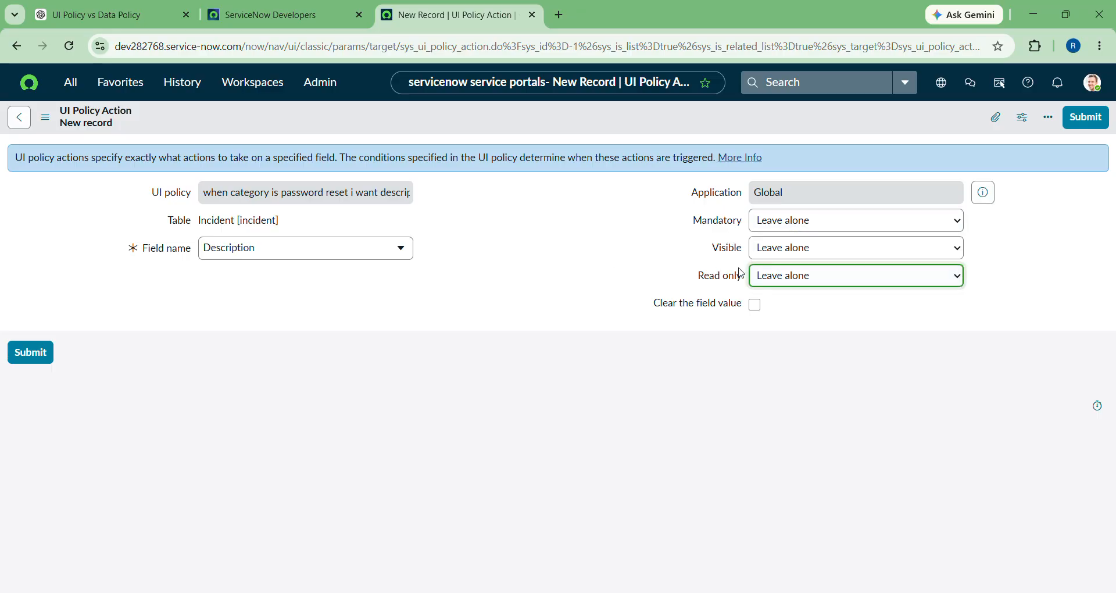
pyautogui.click(779, 279)
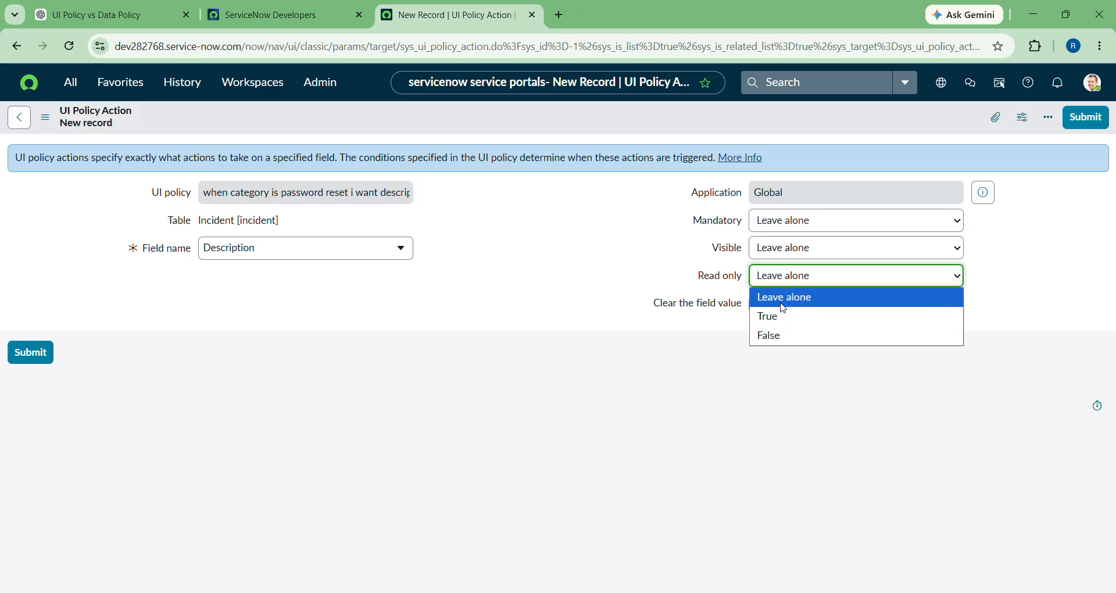
pyautogui.click(782, 316)
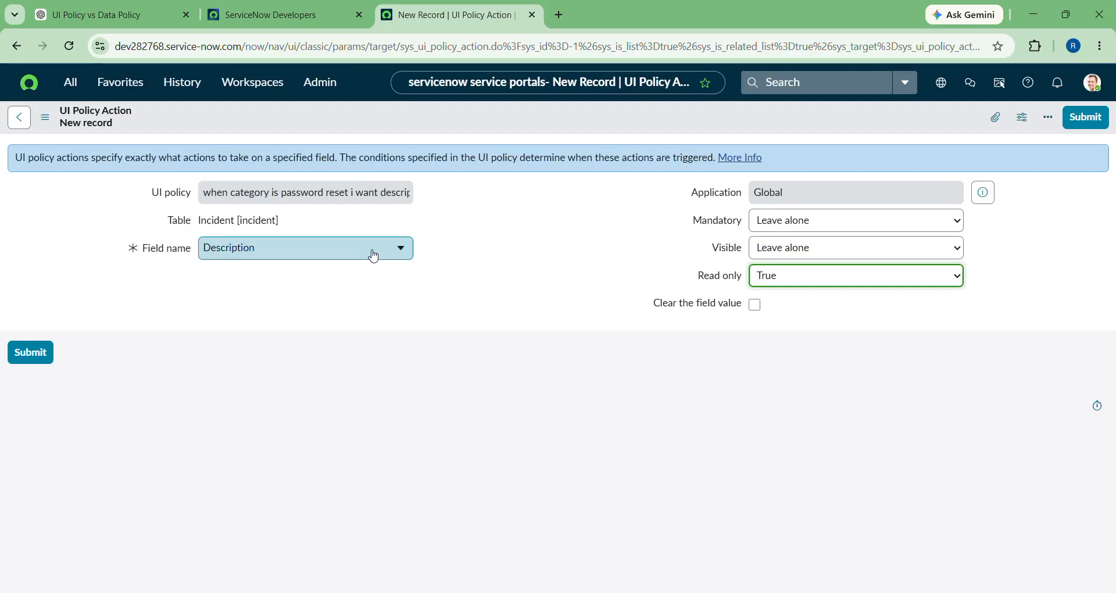
pyautogui.click(29, 353)
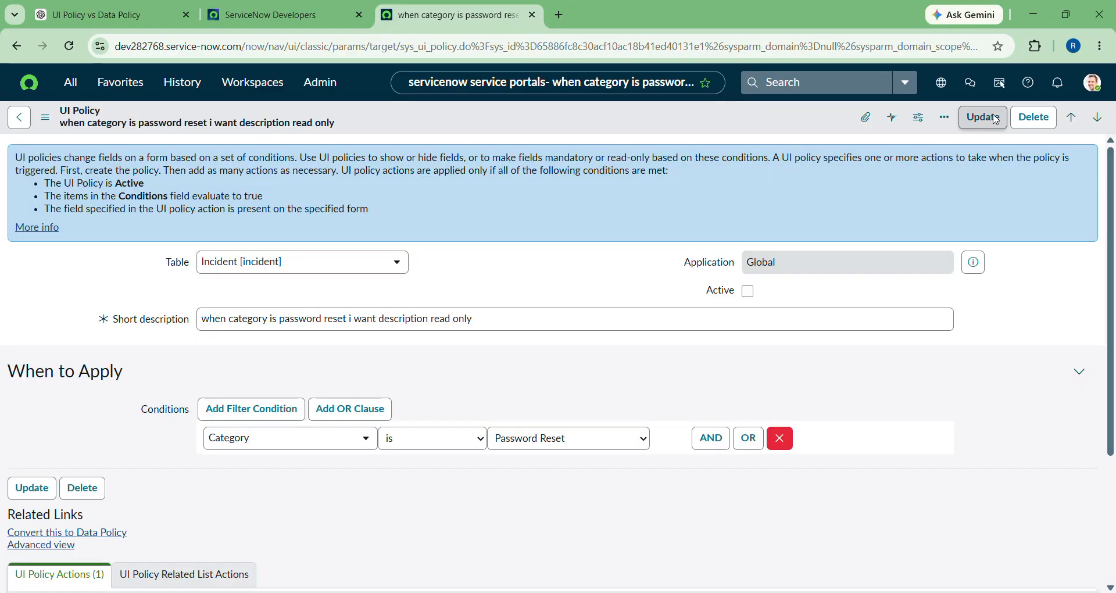
pyautogui.click(994, 118)
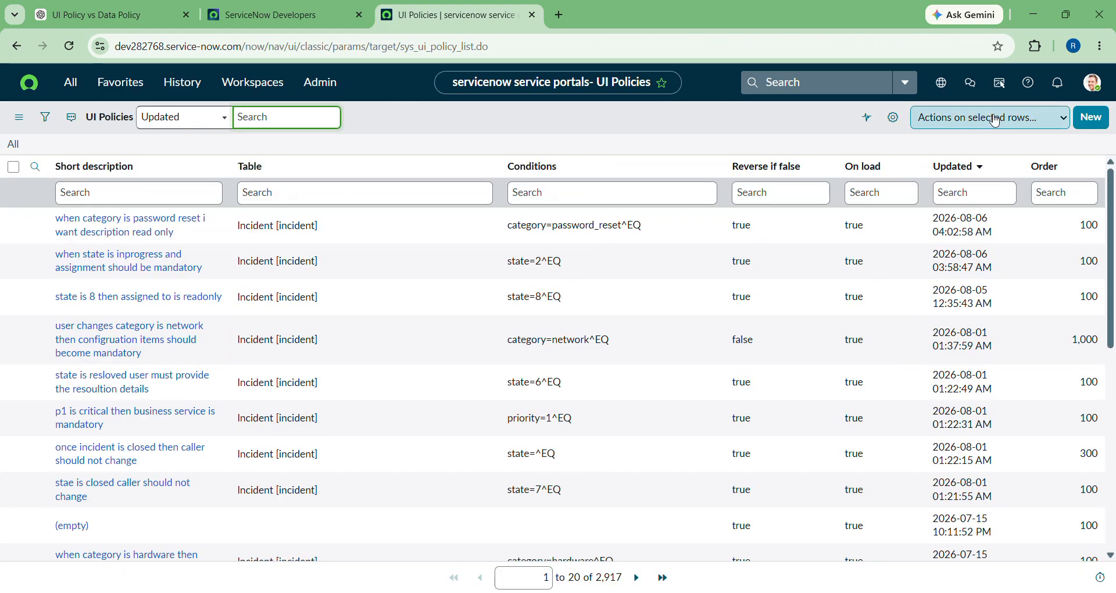
# Step: Find the open incidents list through the "incident" modules and start a new incident record
pyautogui.click(70, 82)
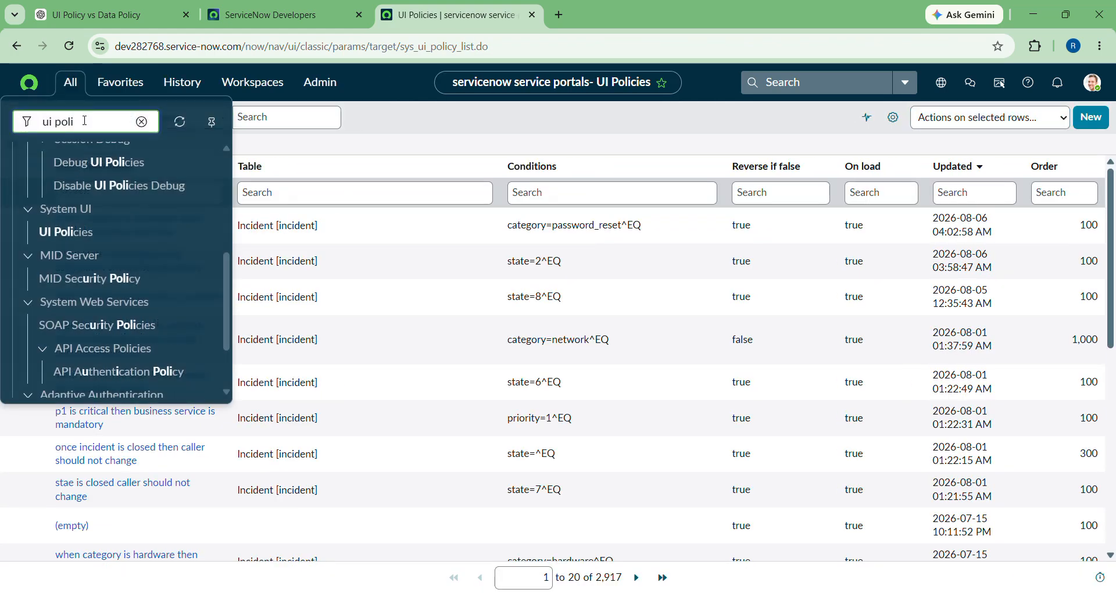
pyautogui.moveTo(78, 121); pyautogui.dragTo(27, 128)
pyautogui.press('BackSpace')
pyautogui.write('in')
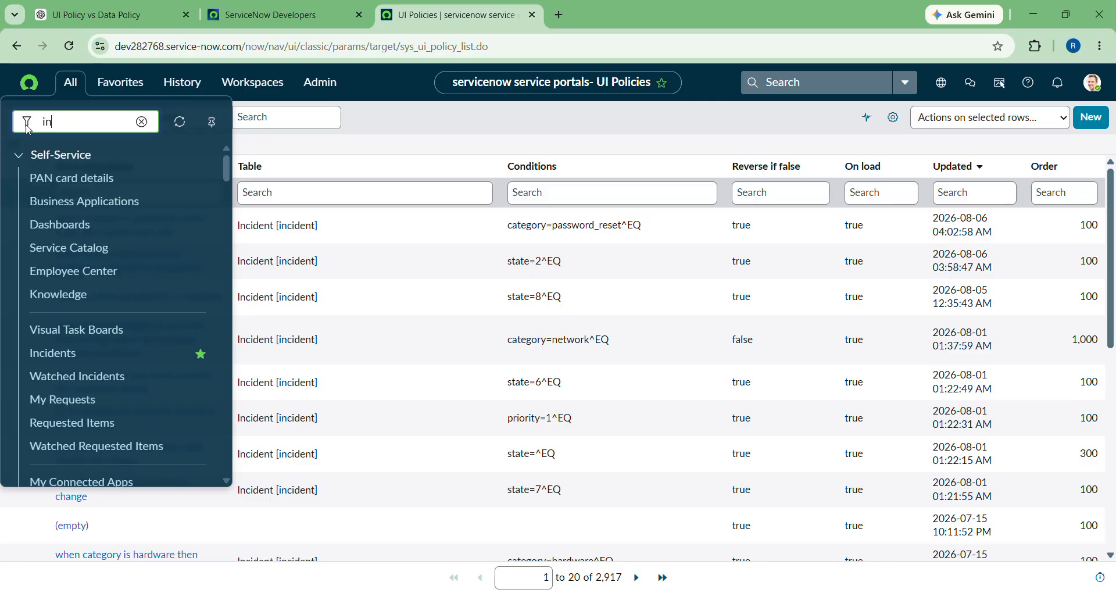
pyautogui.write('cident')
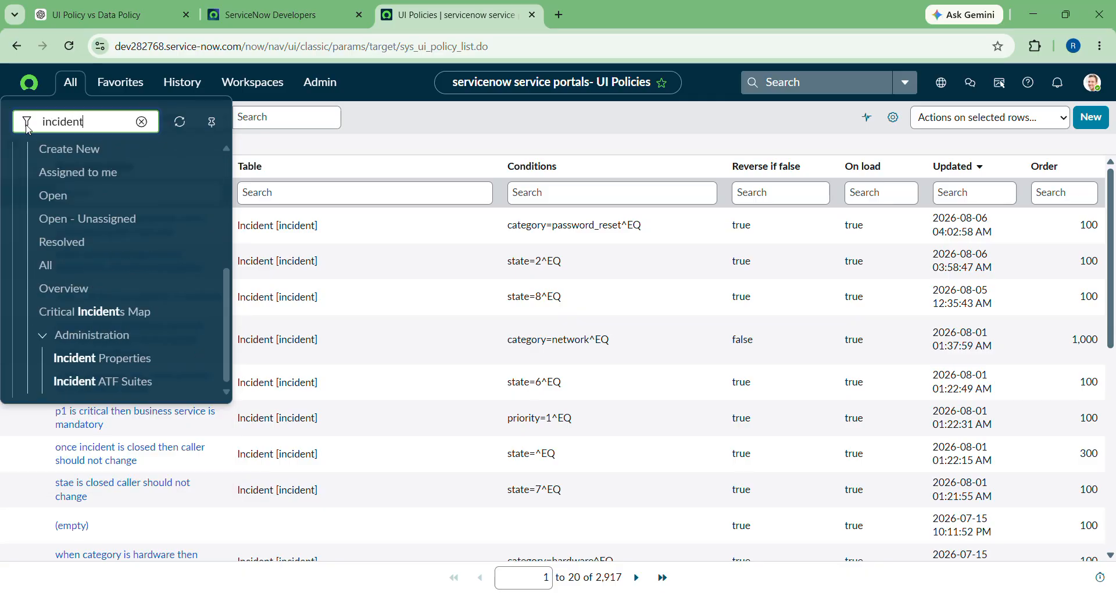
pyautogui.click(54, 199)
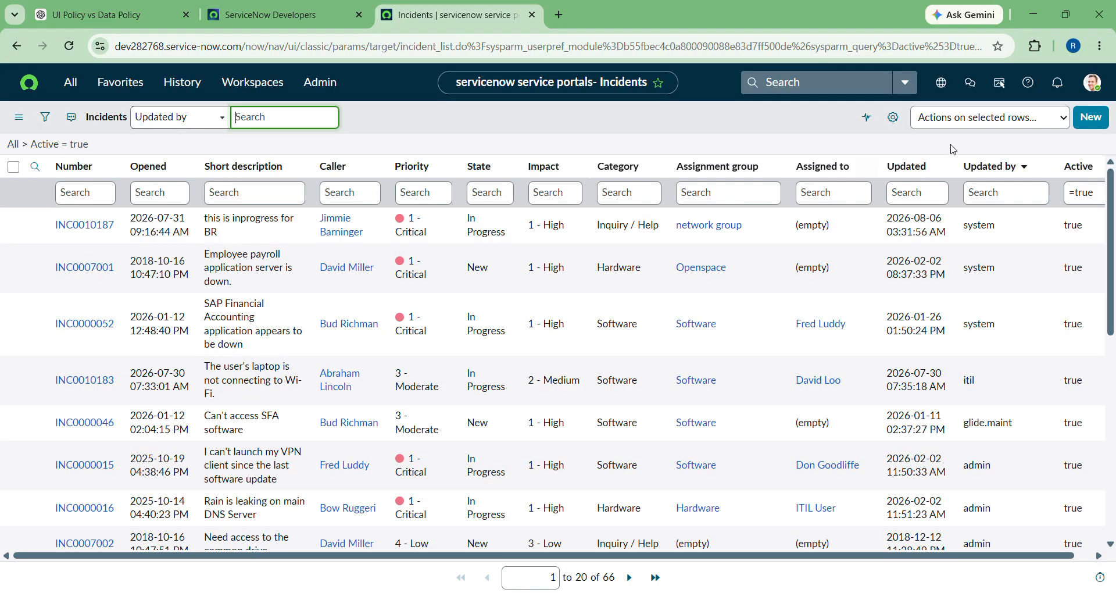
pyautogui.click(1101, 121)
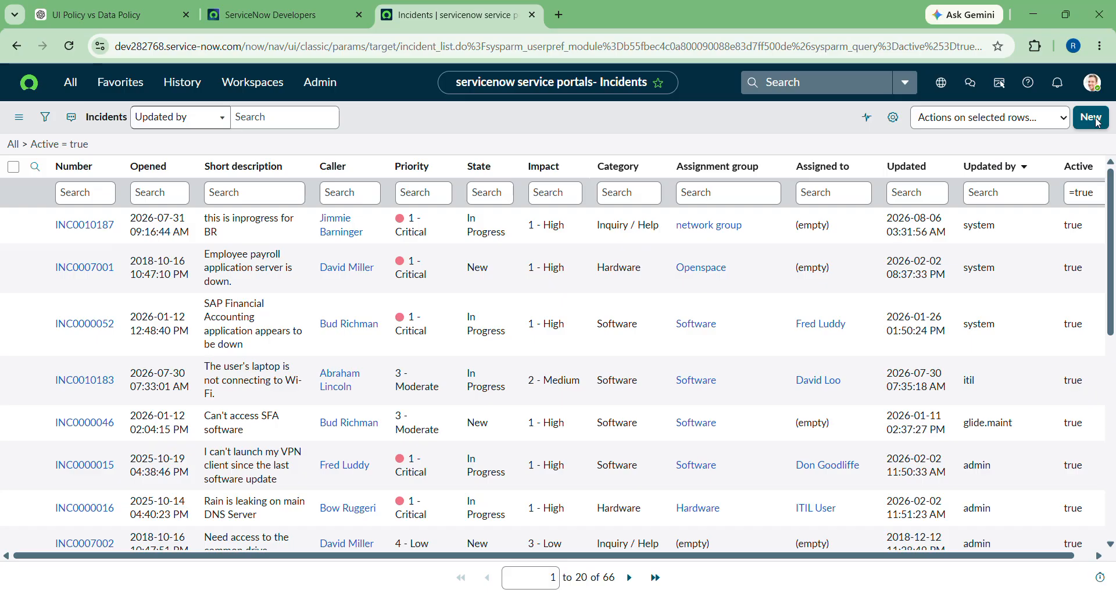
pyautogui.click(1091, 117)
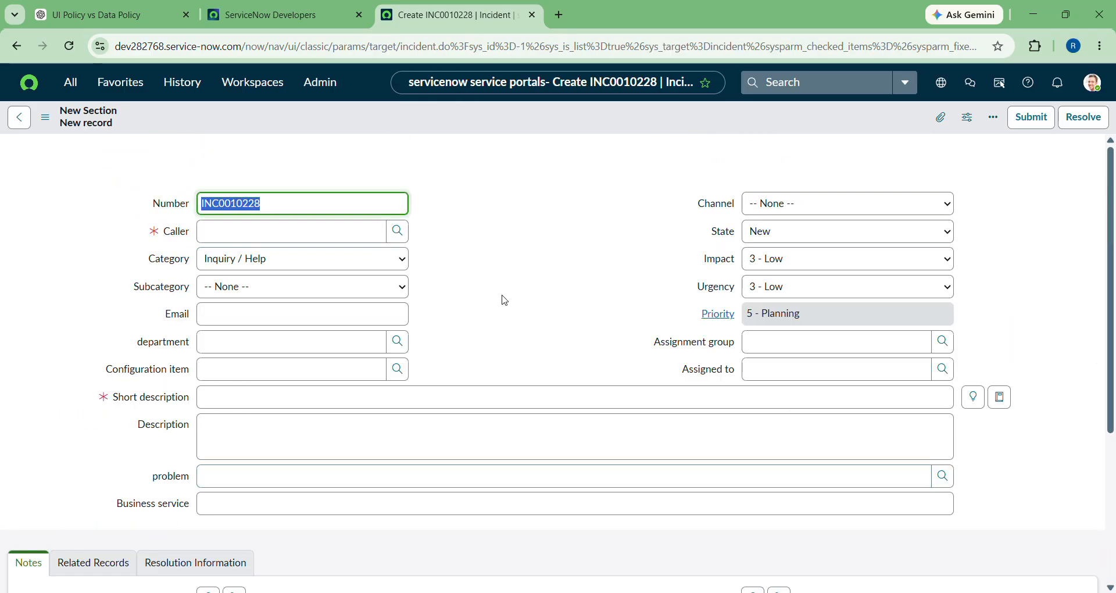
# Step: Set the new incident's Category to Password Reset and test whether its Description field can be edited
pyautogui.click(224, 261)
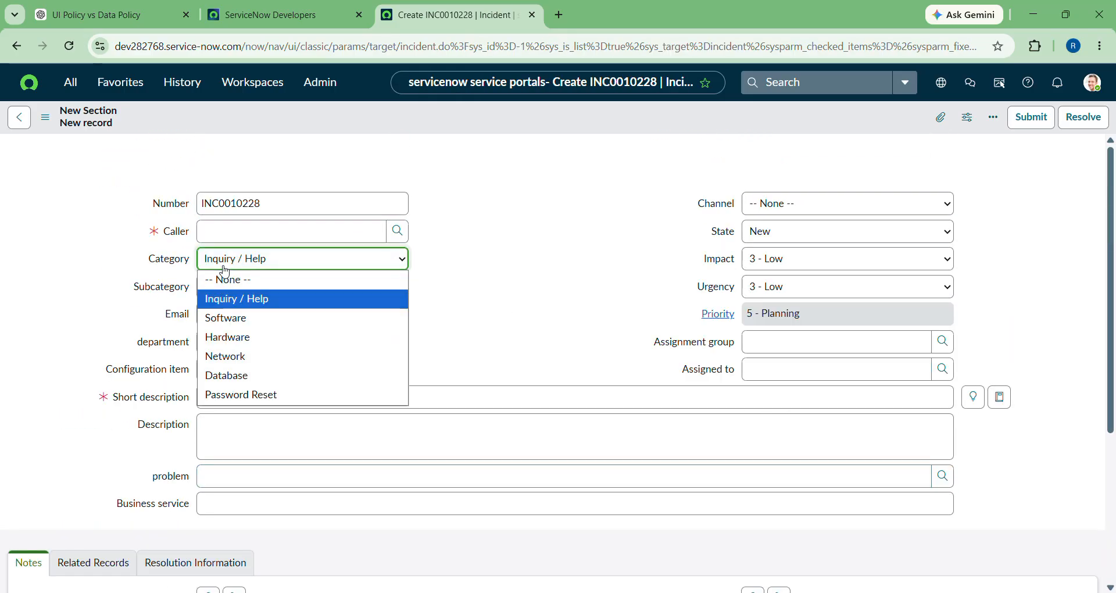
pyautogui.click(228, 397)
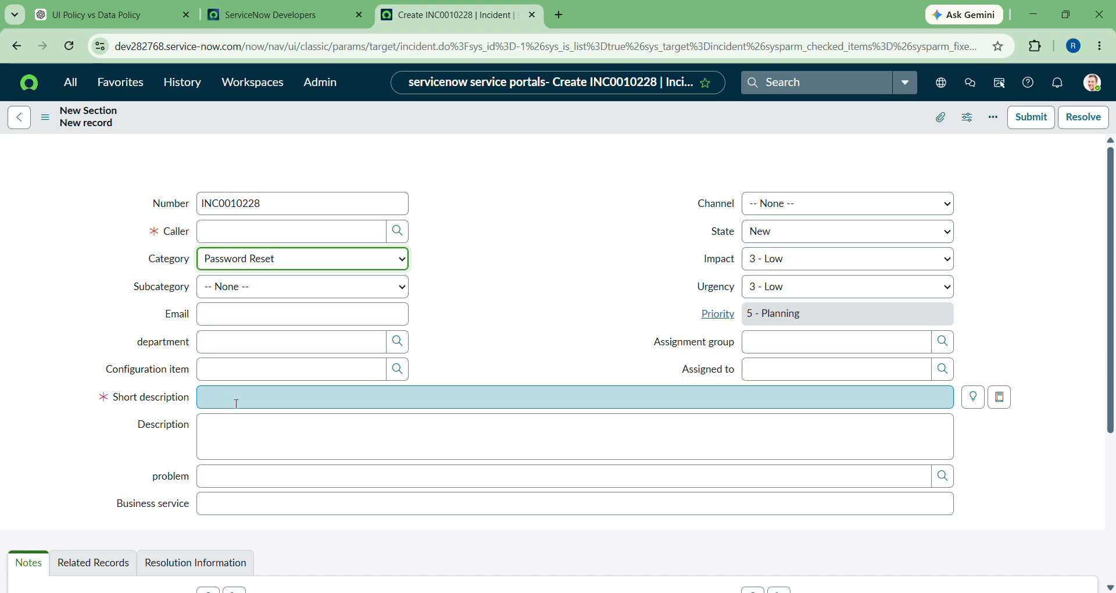
pyautogui.click(238, 444)
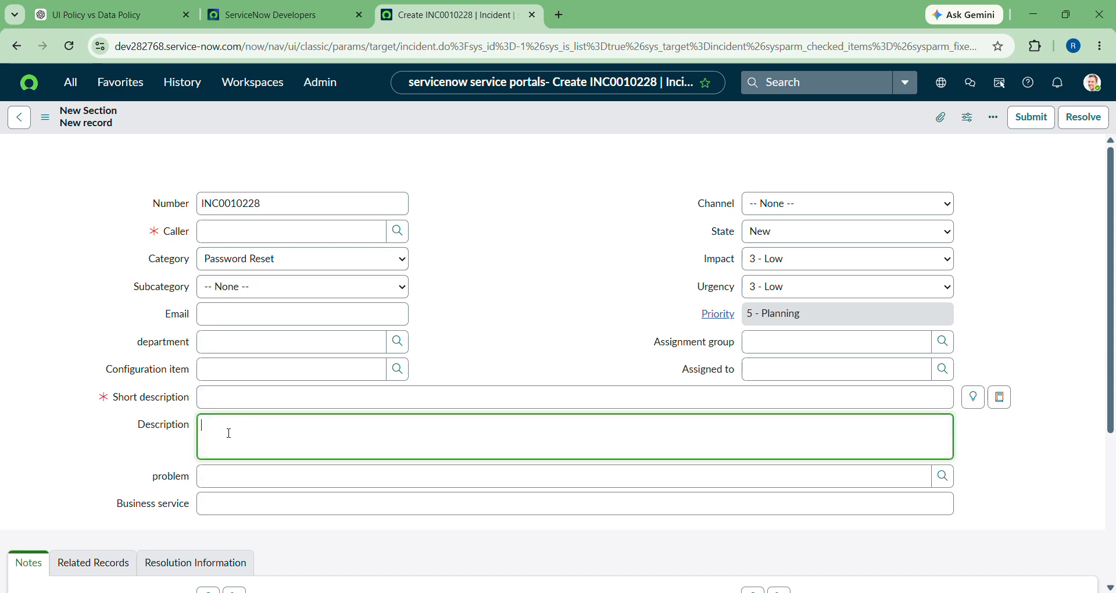
pyautogui.scroll(-4, 229, 434)
pyautogui.scroll(4, 228, 433)
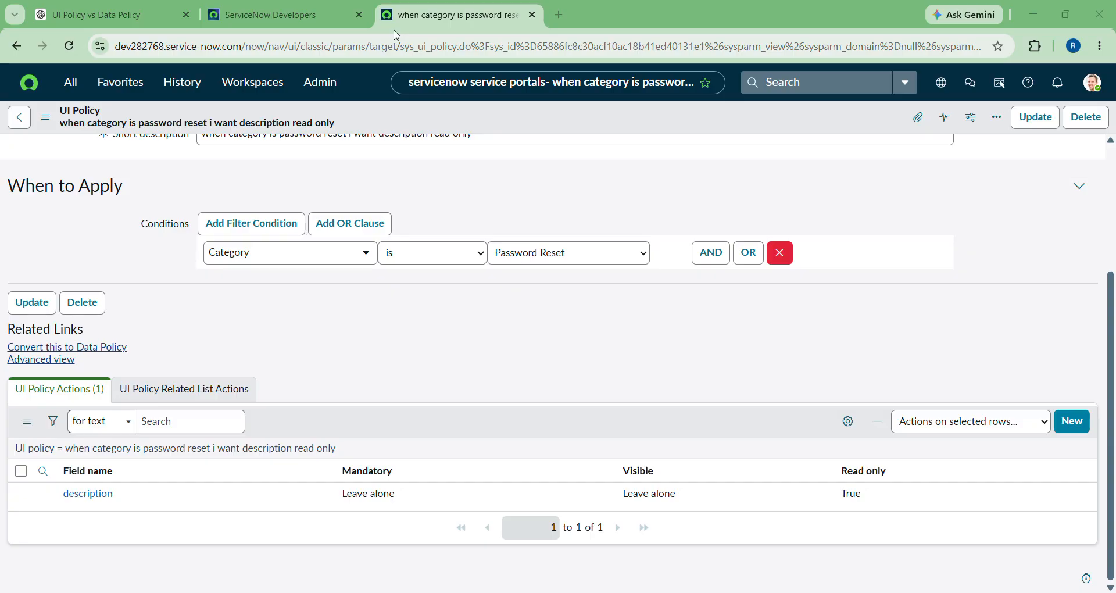
# Step: Convert the "when category is password reset i want description read only" UI policy to a data policy and review its settings
pyautogui.scroll(5, 11, 318)
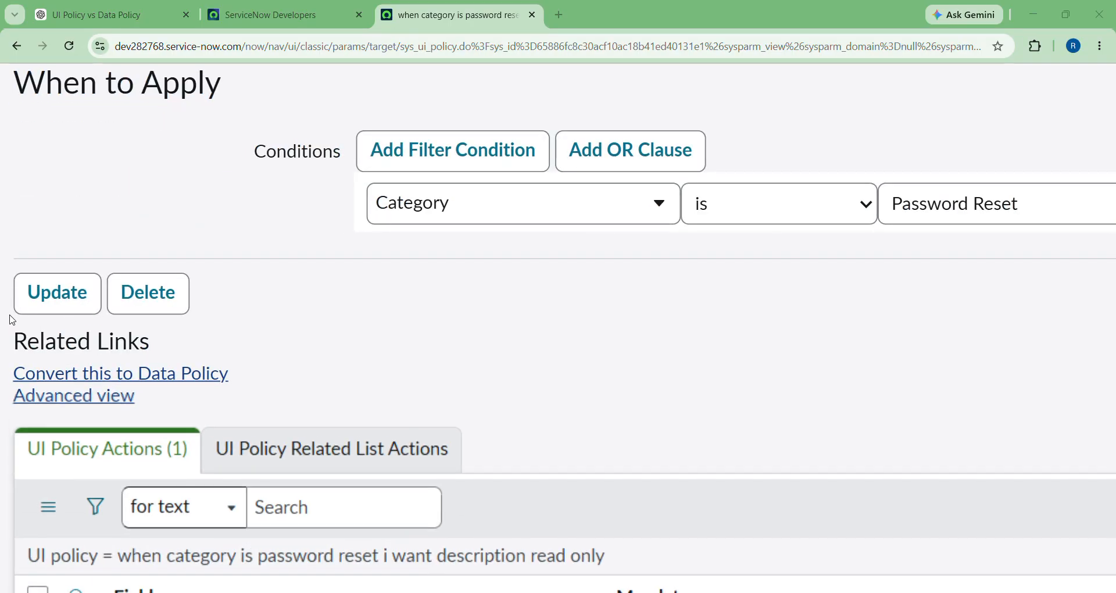
pyautogui.click(166, 382)
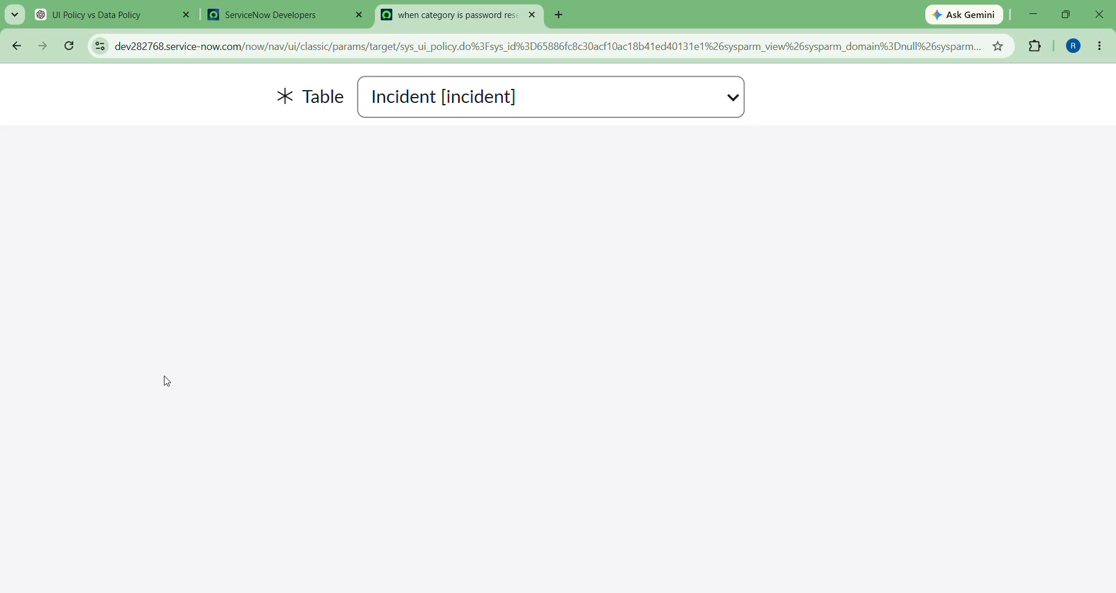
pyautogui.scroll(1, 35, 154)
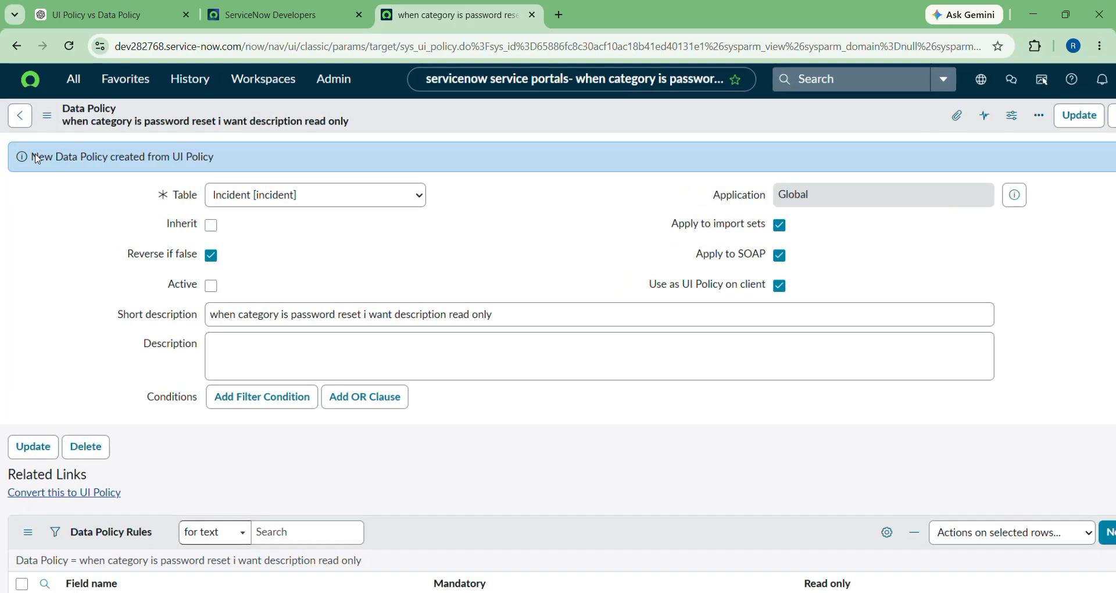
pyautogui.scroll(5, 37, 158)
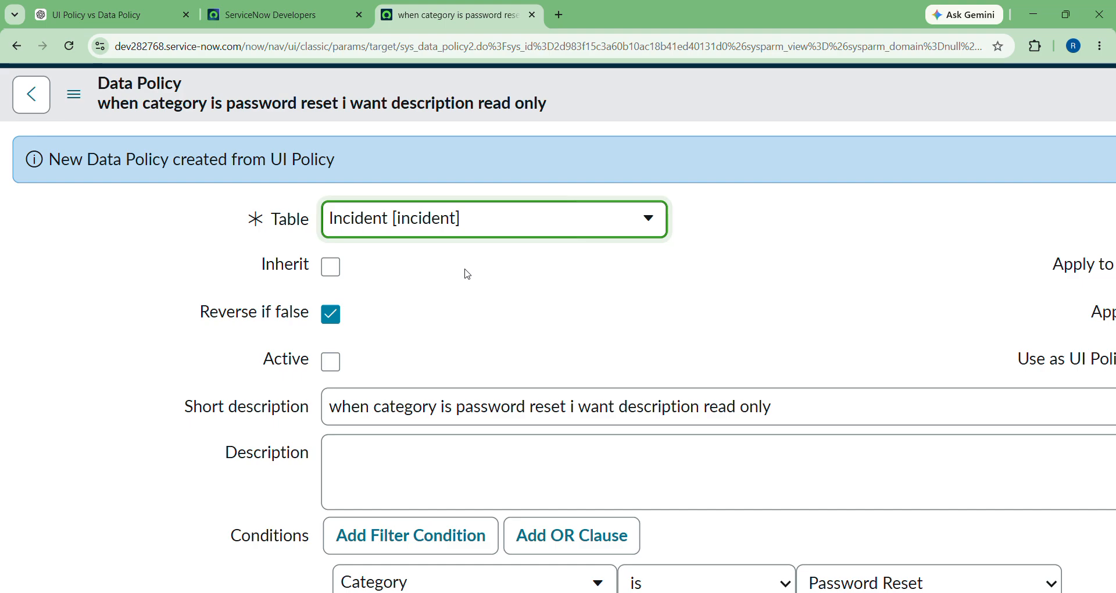
# Step: Review the converted data policy's settings, Category condition and description rule, and update the data policy
pyautogui.scroll(-1, 467, 273)
pyautogui.scroll(-5, 467, 274)
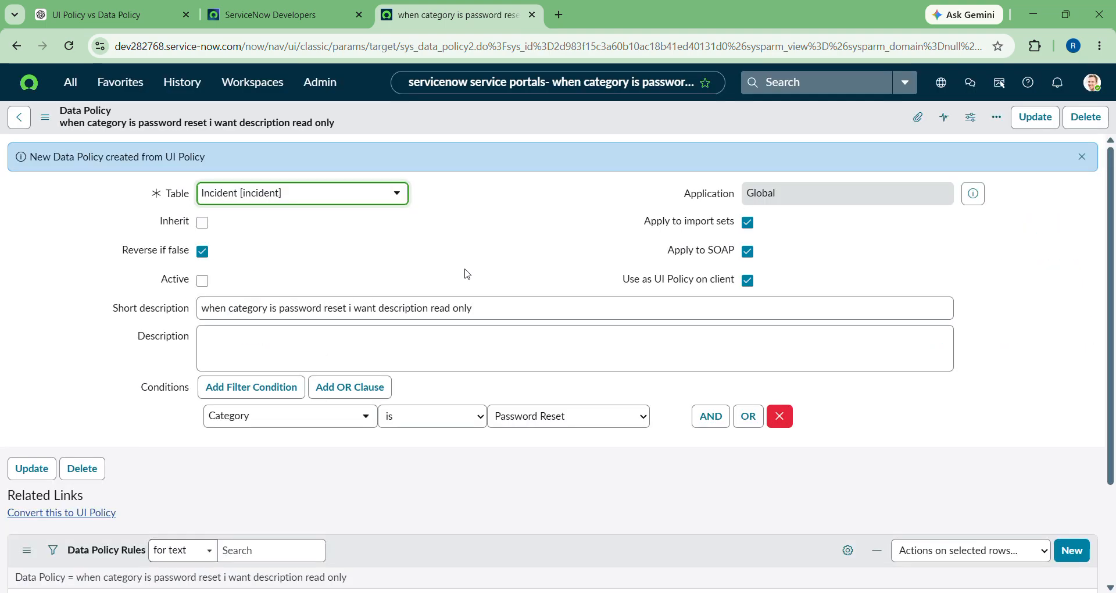
pyautogui.scroll(-2, 467, 274)
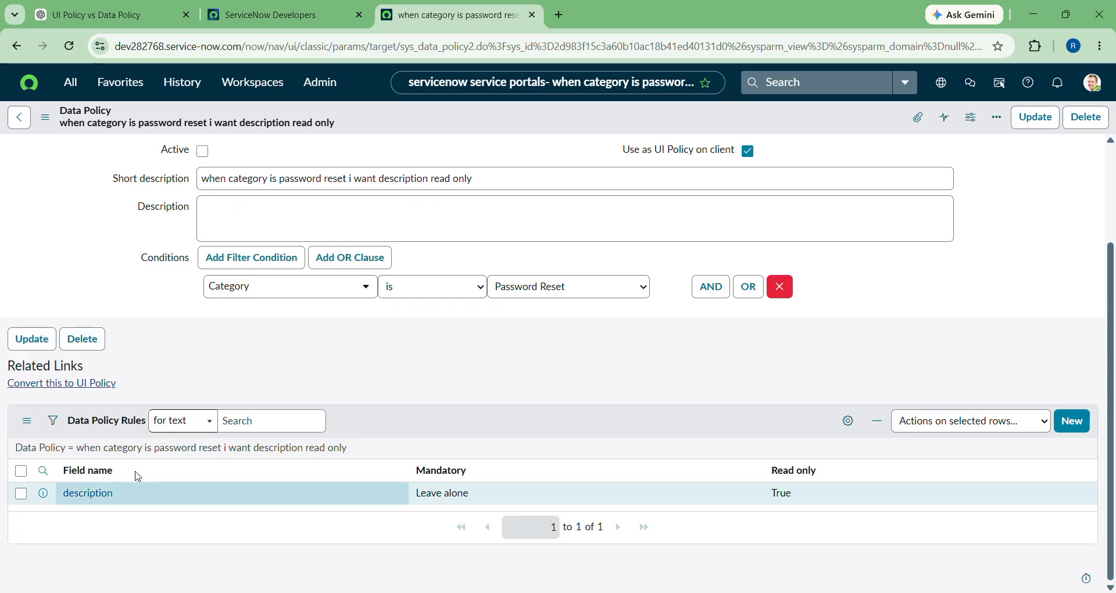
pyautogui.scroll(2, 48, 372)
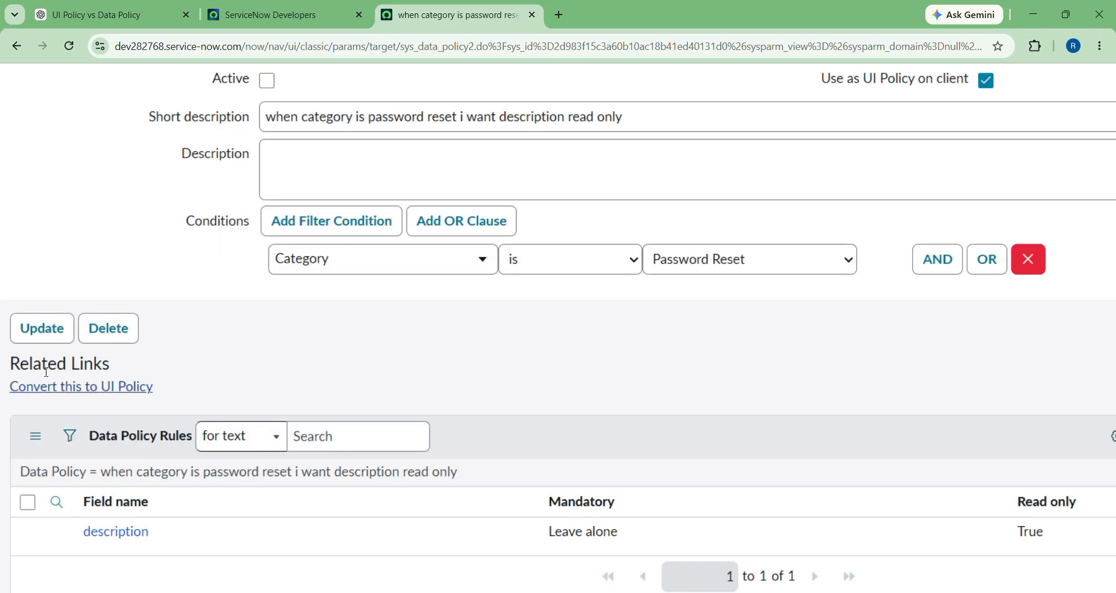
pyautogui.scroll(1, 46, 371)
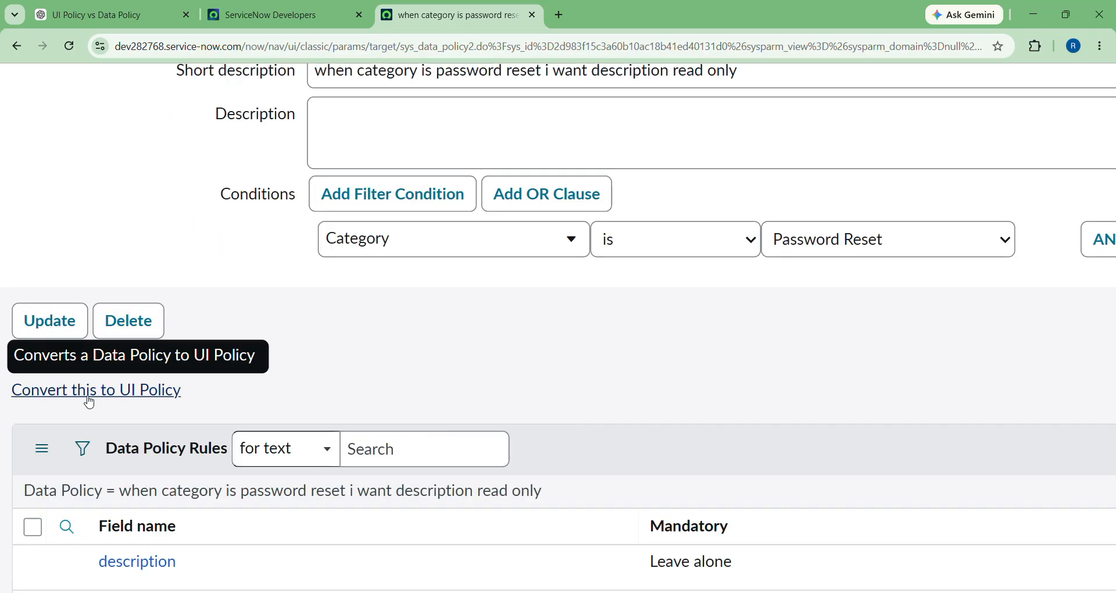
pyautogui.scroll(-4, 386, 368)
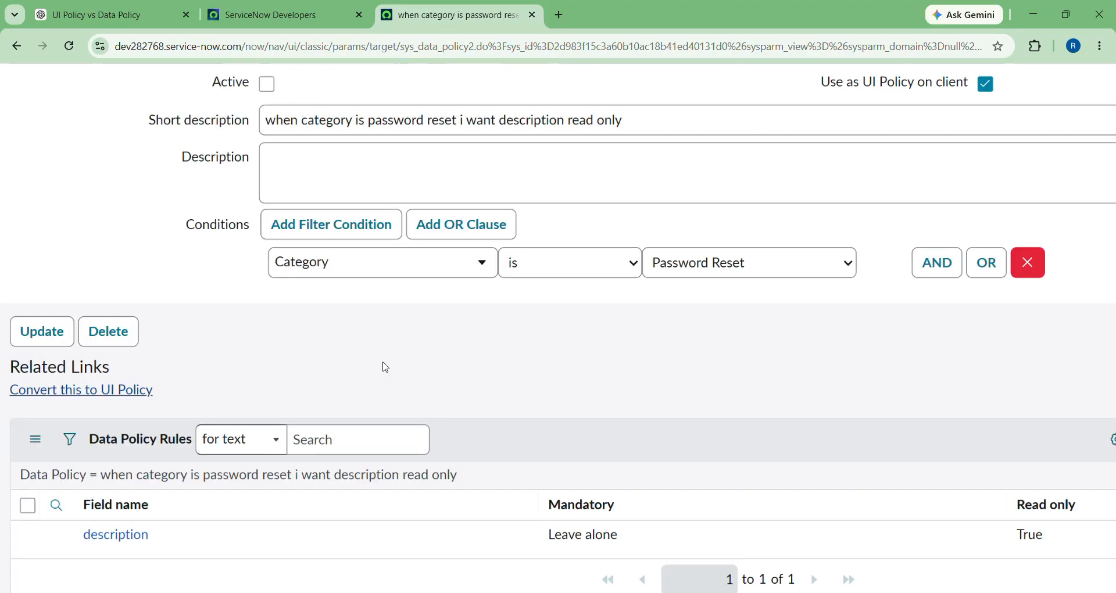
pyautogui.scroll(-1, 386, 367)
pyautogui.scroll(3, 381, 366)
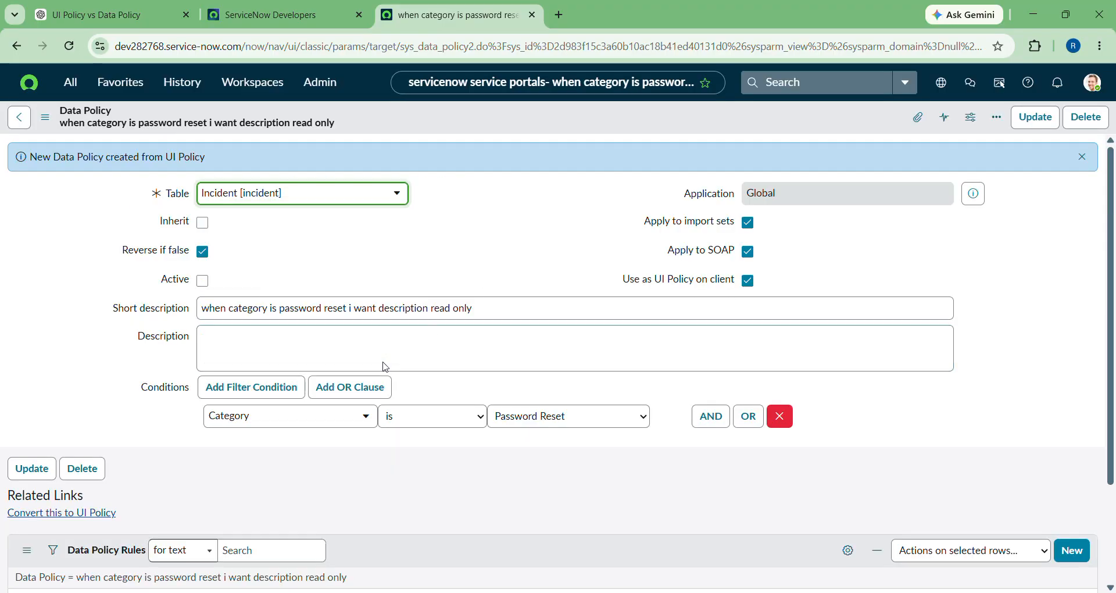
pyautogui.click(1029, 119)
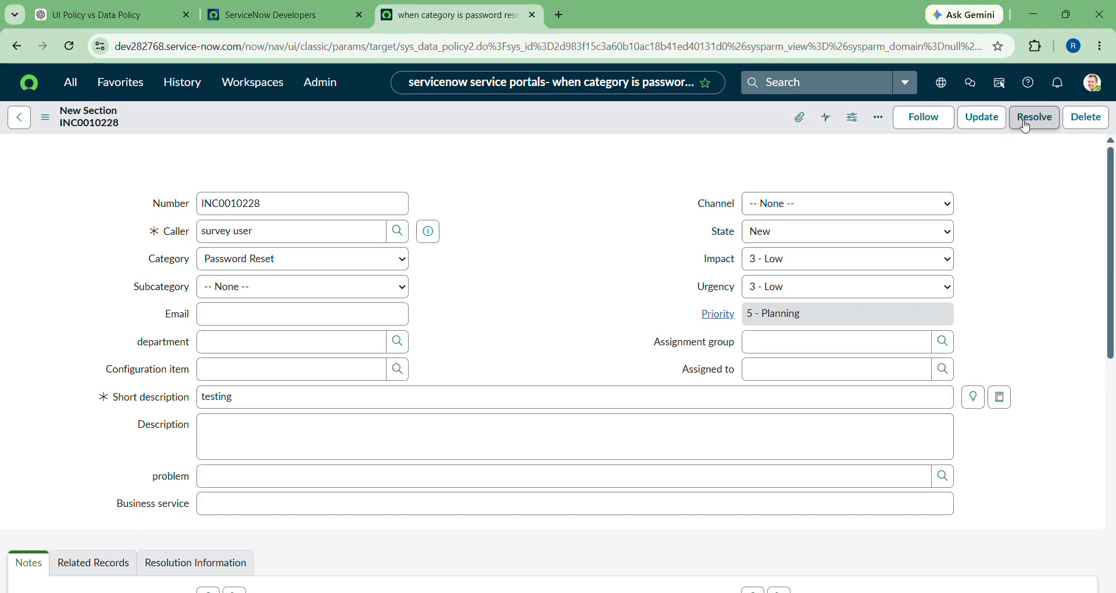
# Step: Switch to "ServiceNow UI Policy.txt" in Notepad and review the table comparing UI policy and data policy feature by feature
pyautogui.scroll(-15, 661, 390)
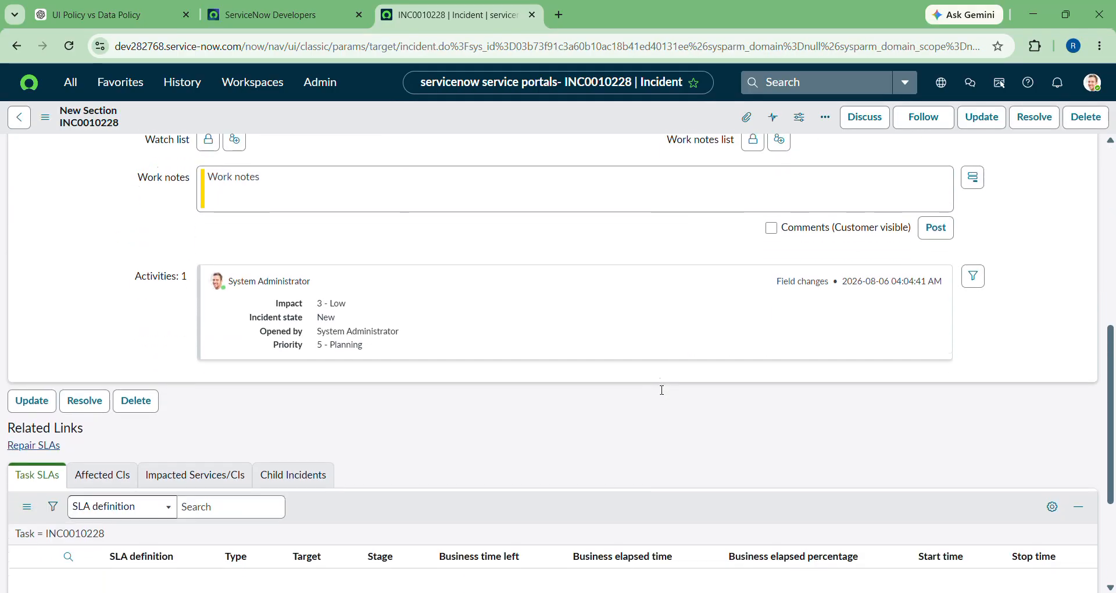
pyautogui.moveTo(764, 590)
pyautogui.click(761, 559)
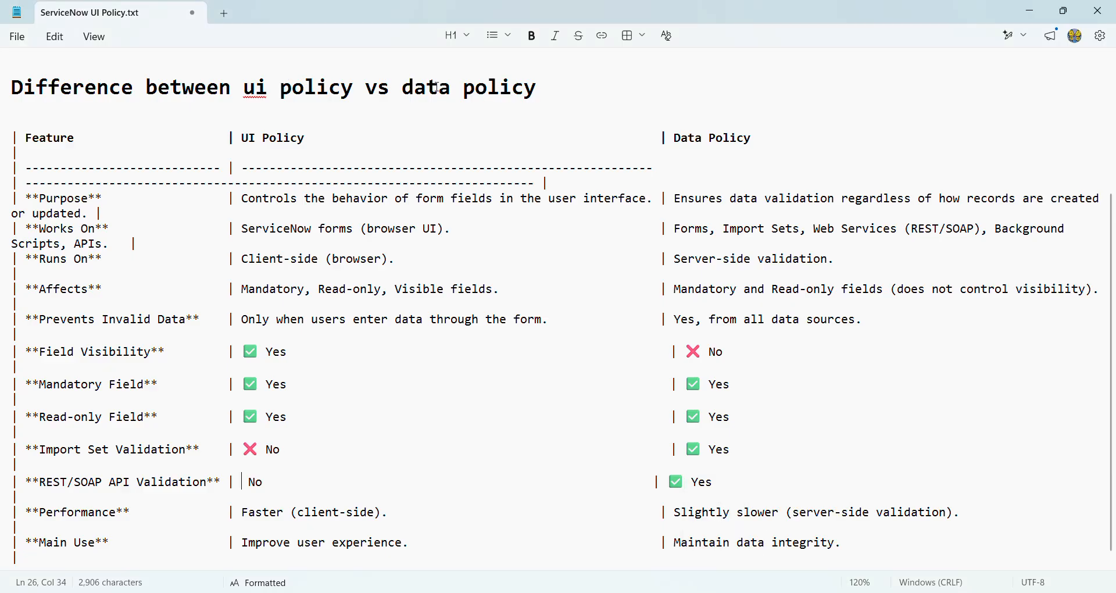
pyautogui.scroll(3, 69, 213)
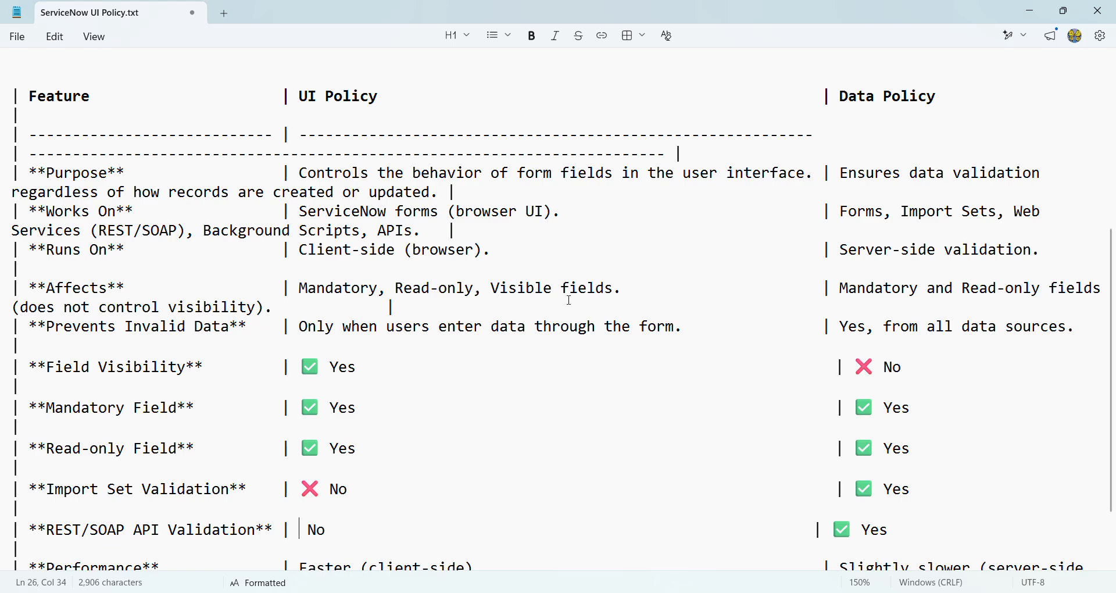
pyautogui.keyDown('ctrl'); pyautogui.scroll(3, 569, 300); pyautogui.keyUp('ctrl')
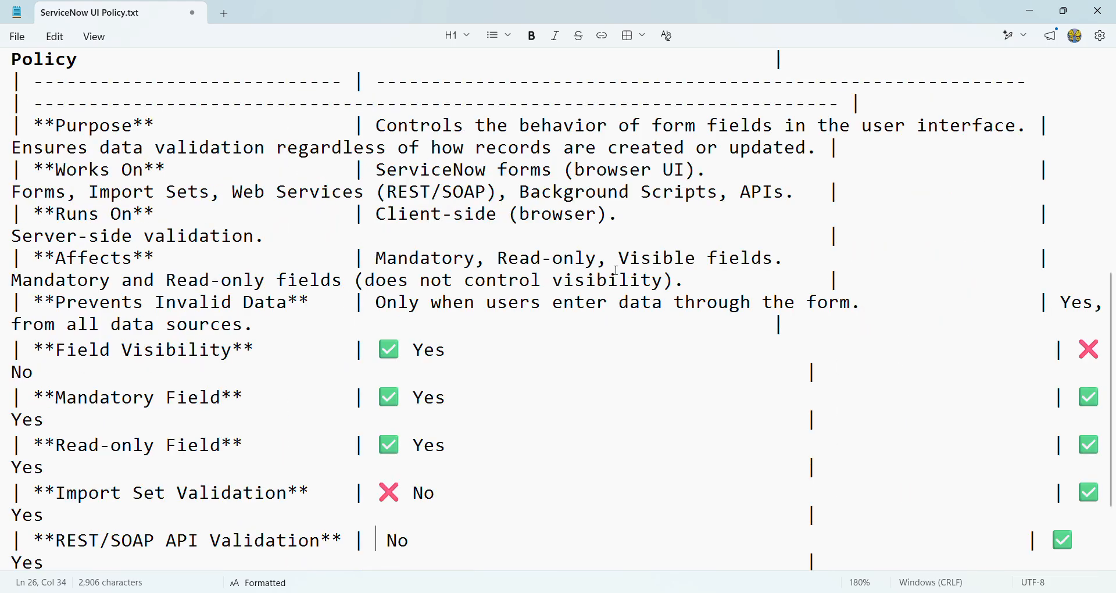
pyautogui.keyDown('ctrl'); pyautogui.scroll(-4, 615, 271); pyautogui.keyUp('ctrl')
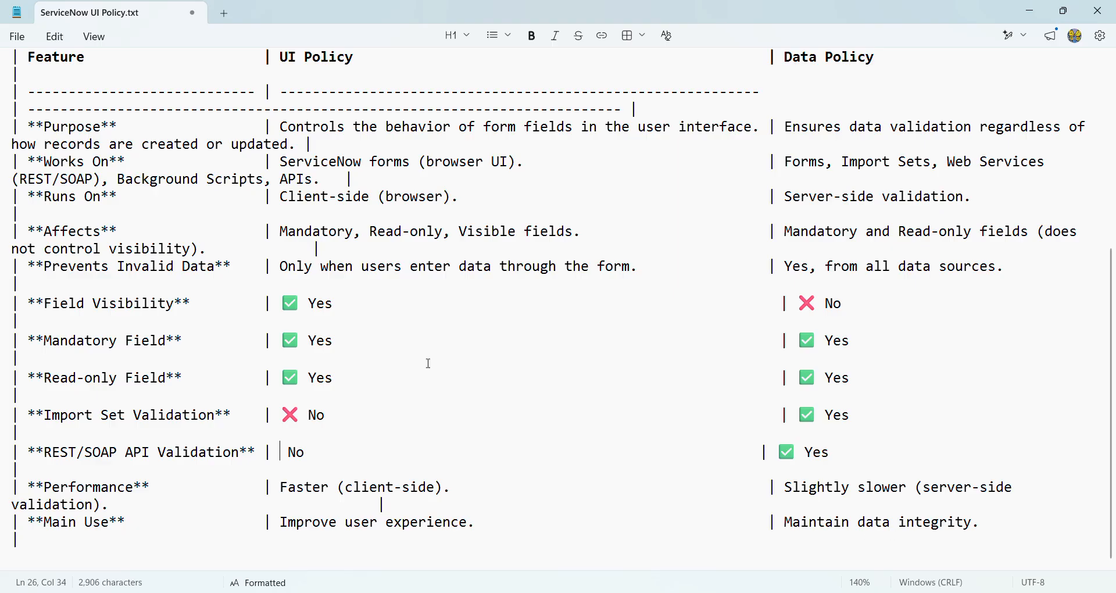
pyautogui.scroll(-5, 428, 364)
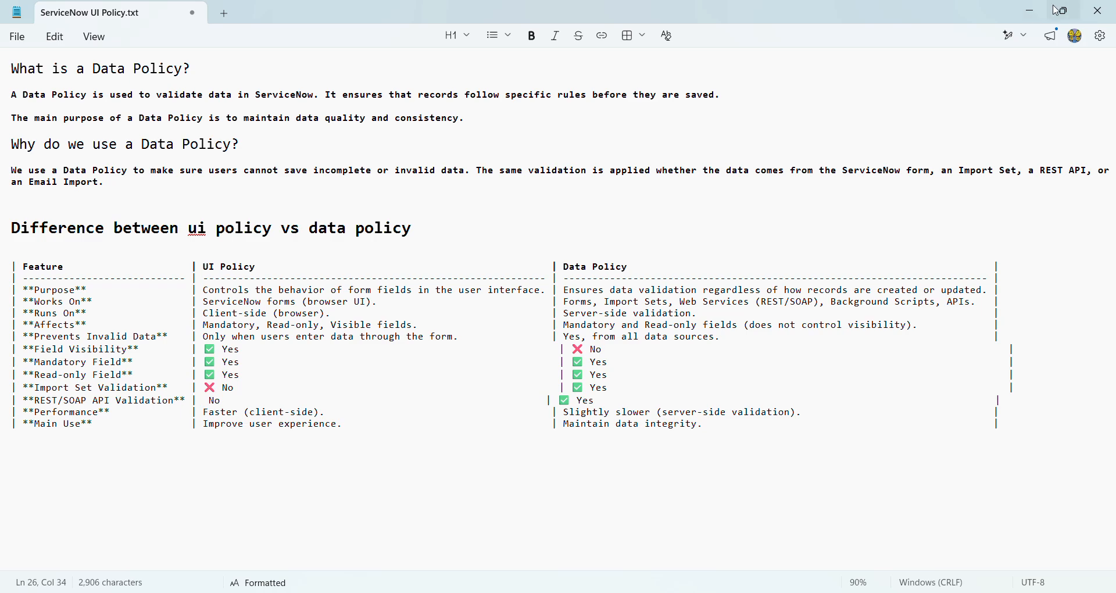
pyautogui.scroll(4, 532, 301)
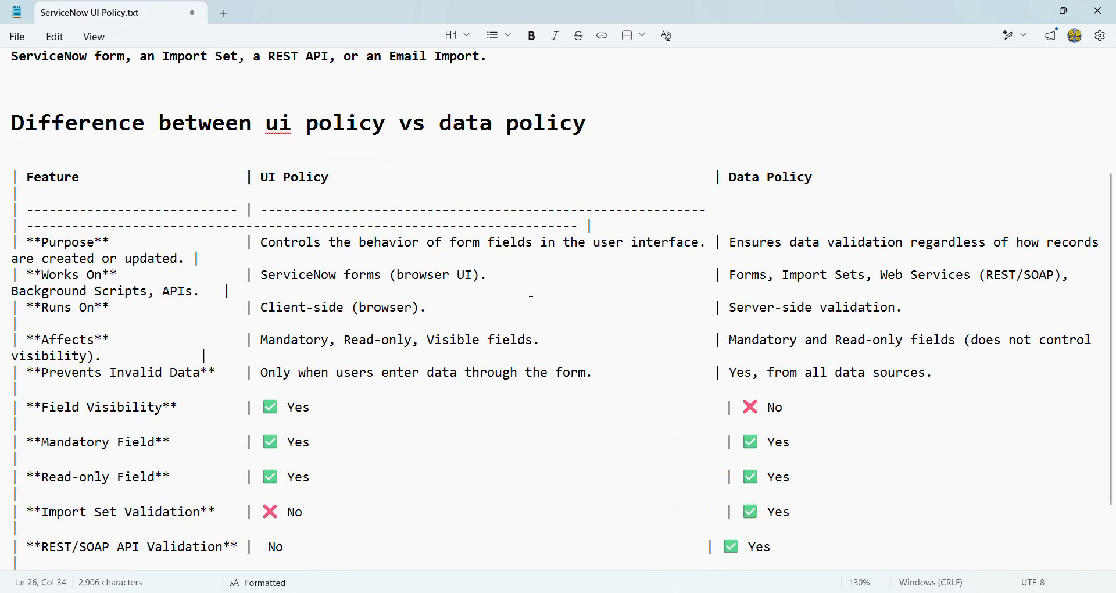